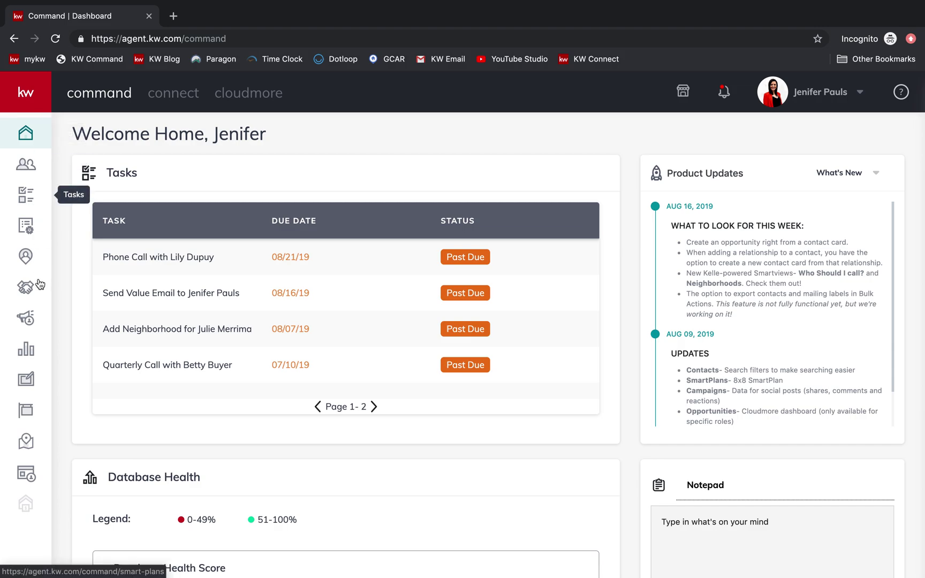
- Open the Designs templates library and start creating a new piece of content
click(41, 378)
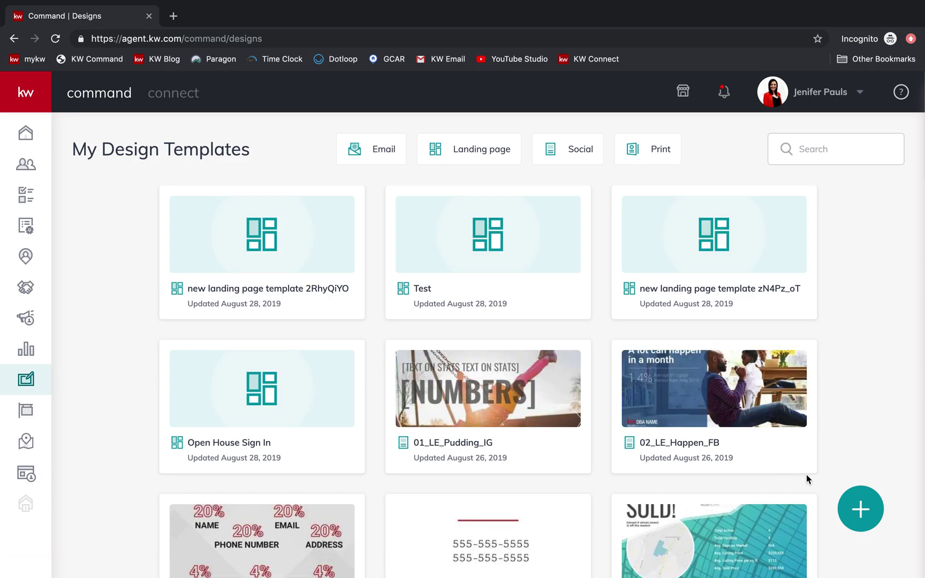
click(866, 519)
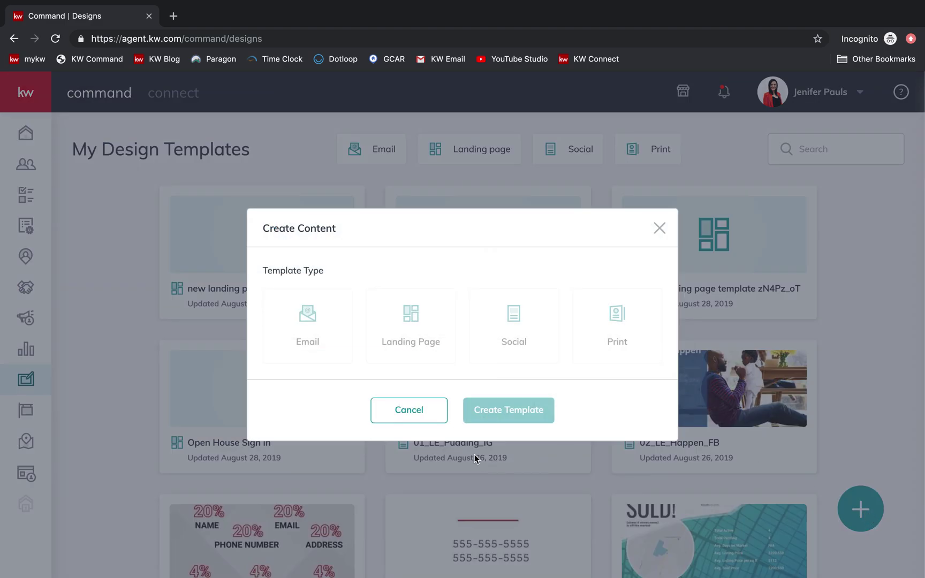
- Create a blank Landing Page template titled 'Command Challenge Test'
click(428, 346)
click(535, 410)
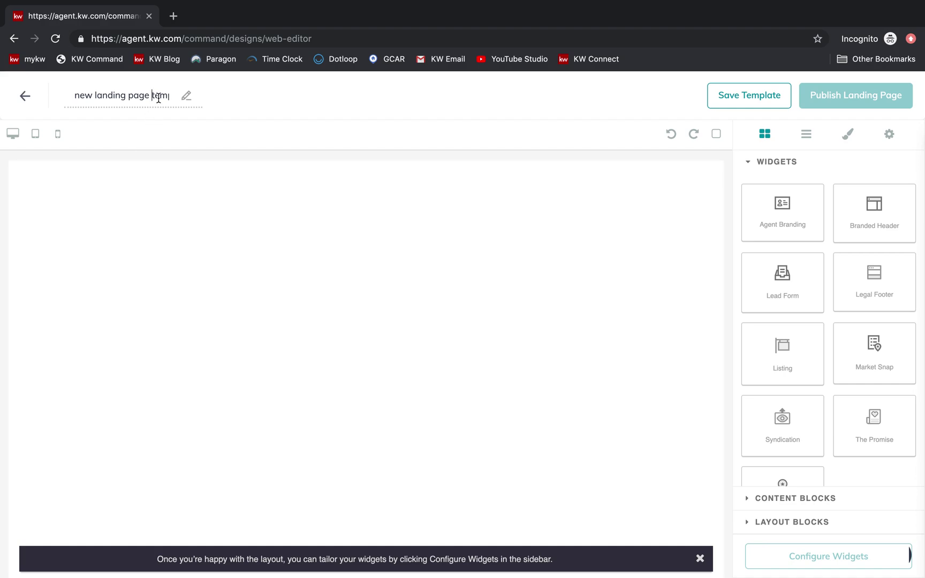
key(shift+Left)
key(shift+Left)
key(shift+Left)
key(shift+Left)
key(shift+Left)
key(shift+Left)
key(shift+Left)
key(shift+Left)
key(shift+Left)
key(shift+Left)
key(shift+Left)
key(shift+Left)
key(shift+Left)
key(shift+Left)
key(shift+Left)
key(shift+Left)
key(shift+Left)
key(shift+Left)
key(shift+Left)
key(shift+Left)
key(BackSpace)
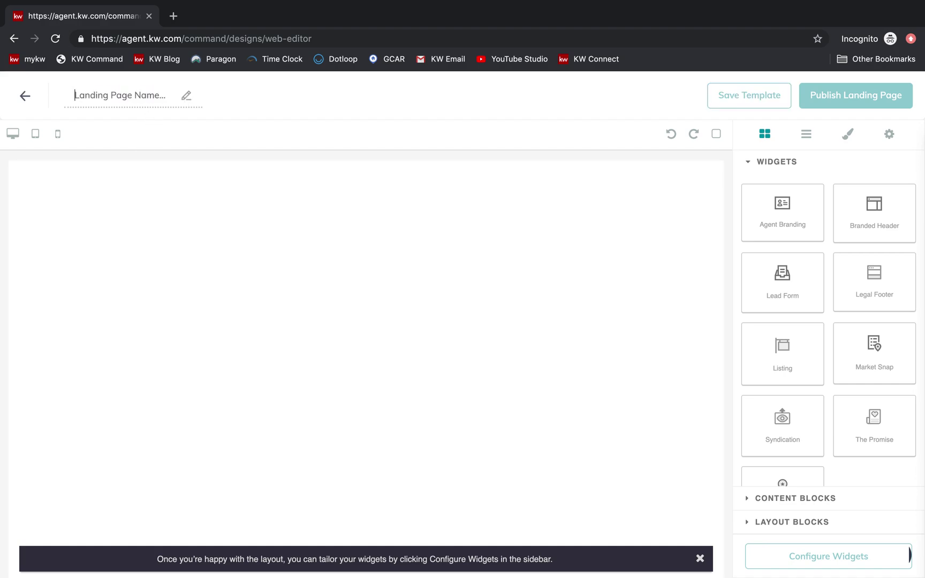
text(Command Challe)
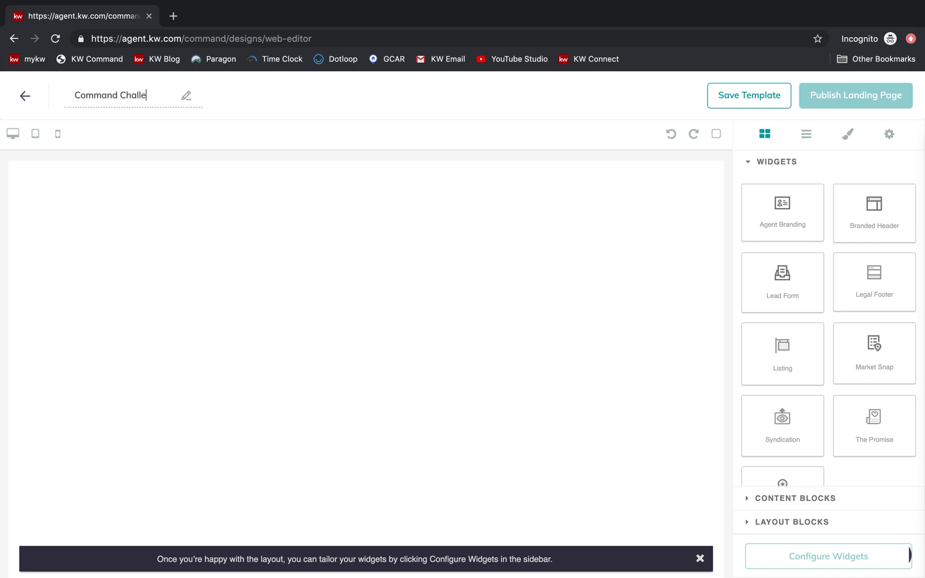
text(nge Test)
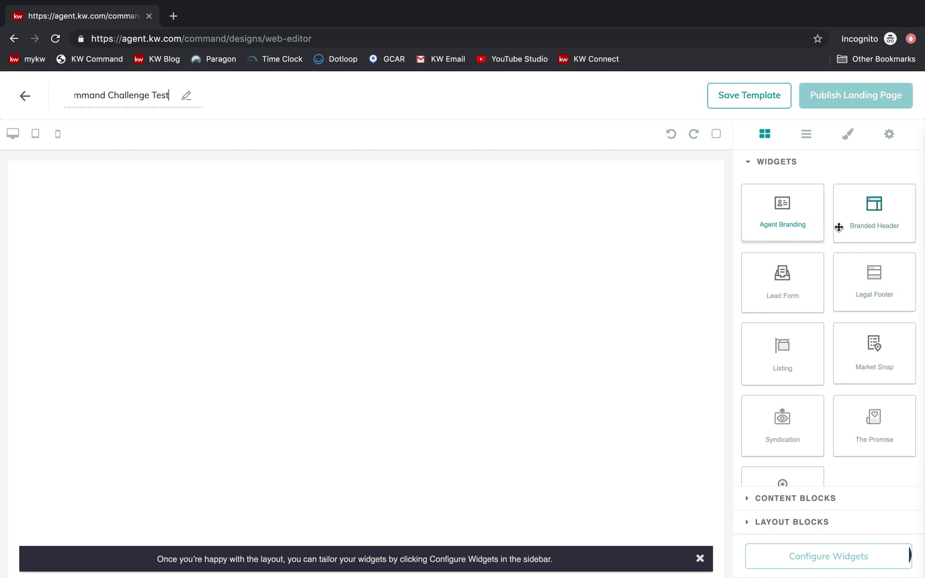
- Replace a trial Agent Branding block with a Branded Header at the top of the page
drag(781, 214, 388, 289)
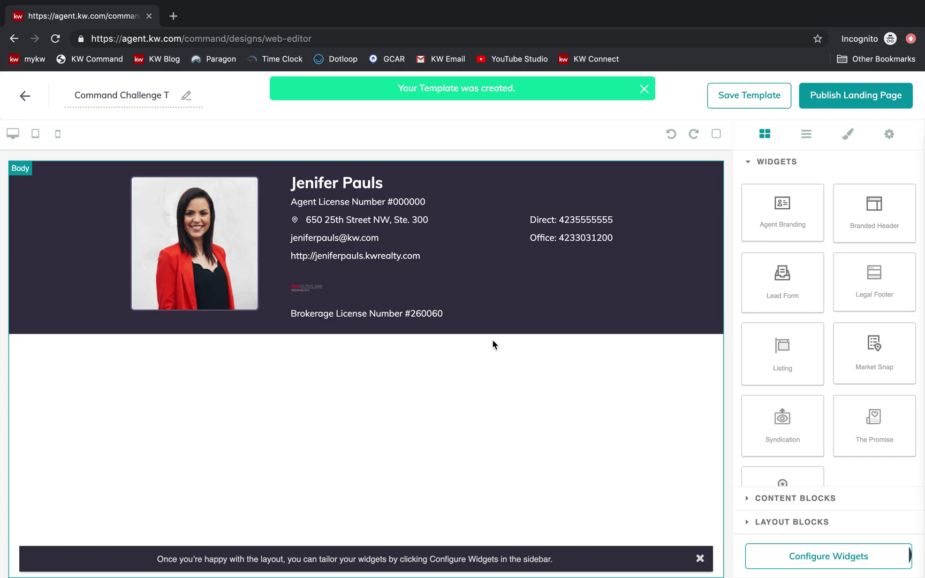
triple_click(501, 197)
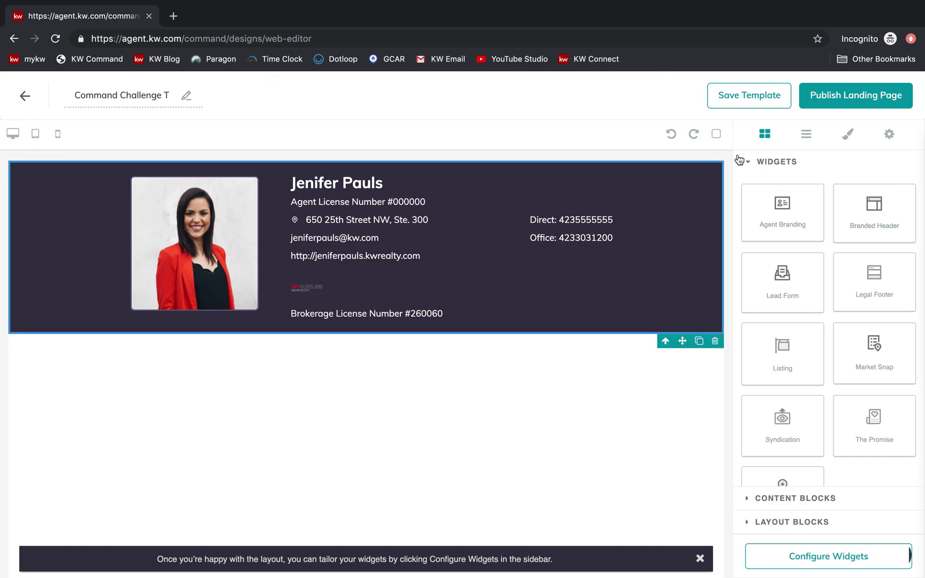
click(712, 344)
drag(910, 228, 669, 209)
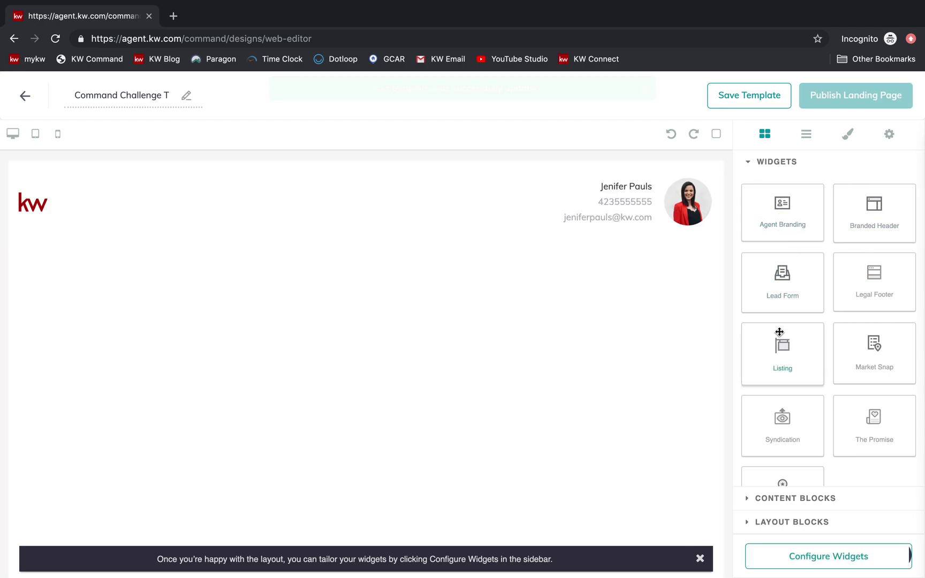
scroll(815, 369, down, 2)
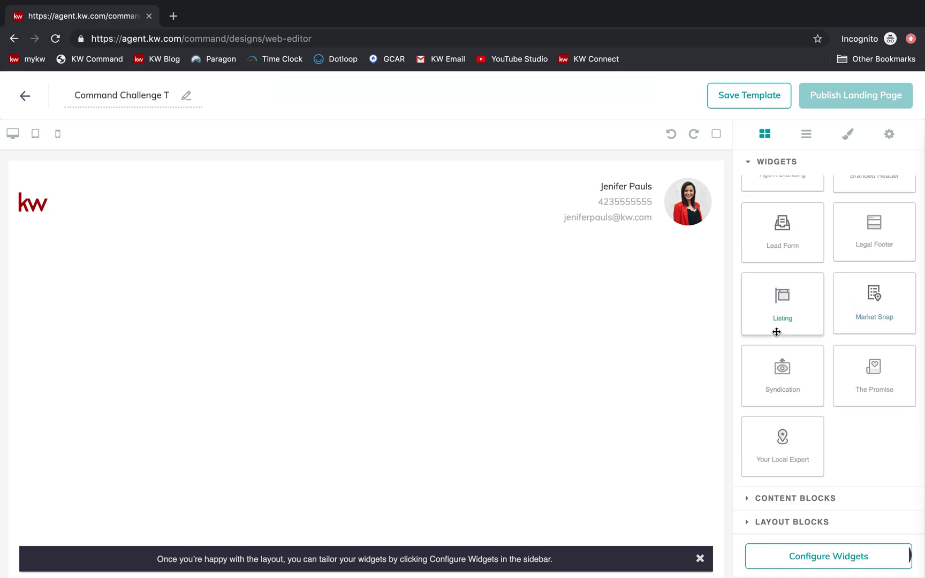
- Drop a Listing widget under the header and review its price, photos, details and map
drag(768, 321, 633, 330)
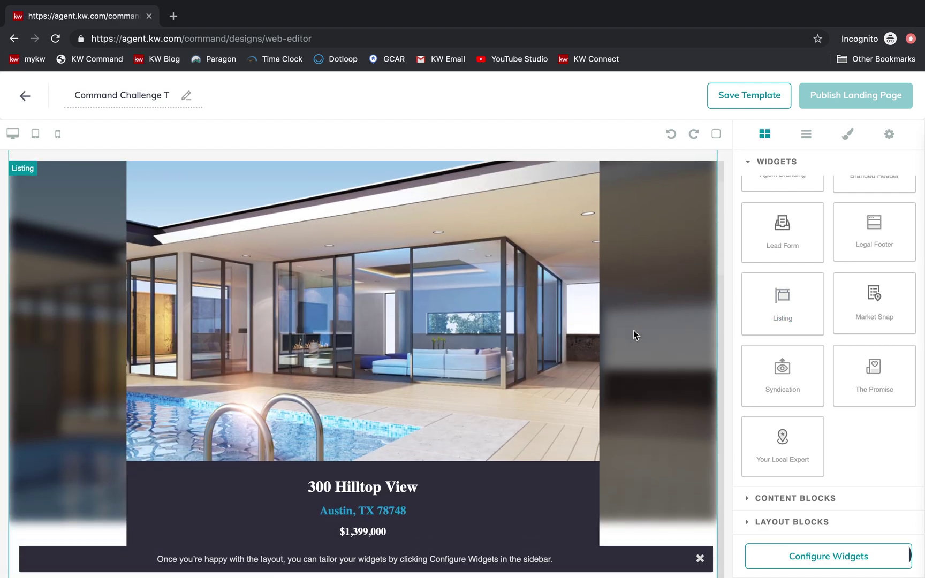
scroll(407, 377, down, 3)
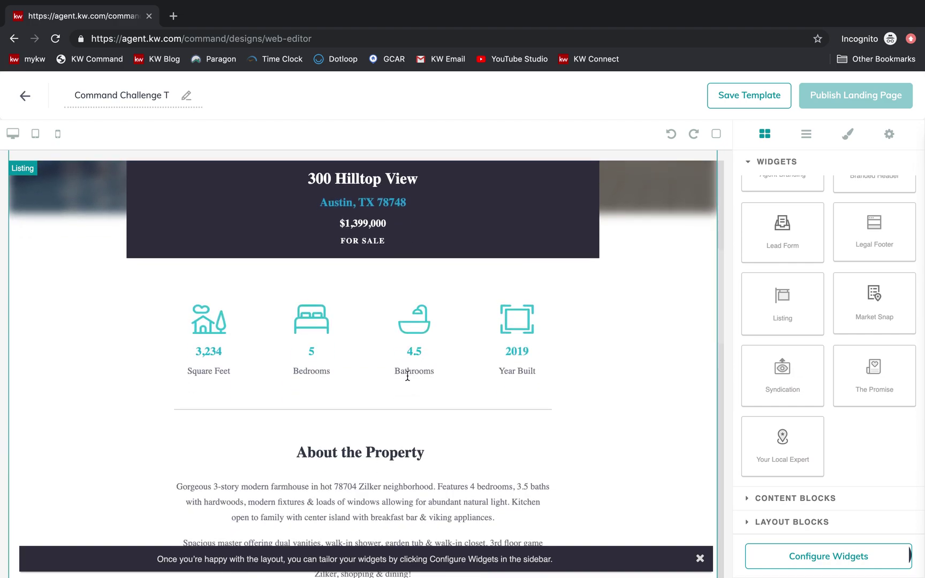
scroll(518, 393, down, 3)
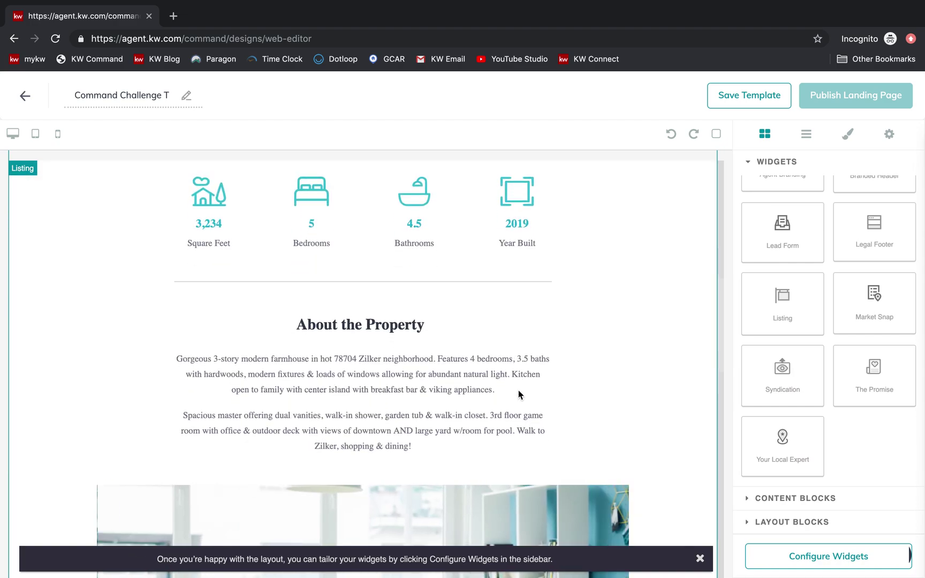
scroll(518, 394, down, 3)
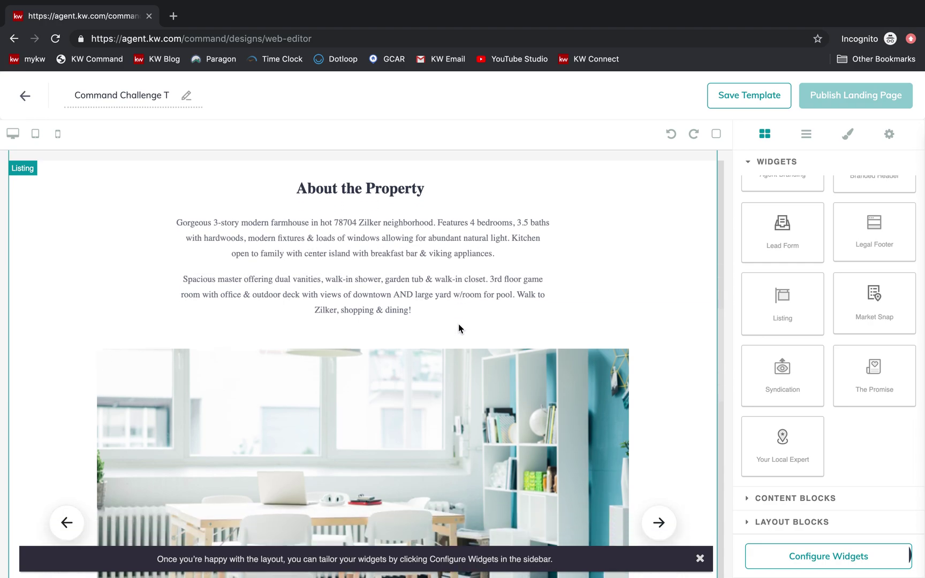
scroll(458, 324, down, 8)
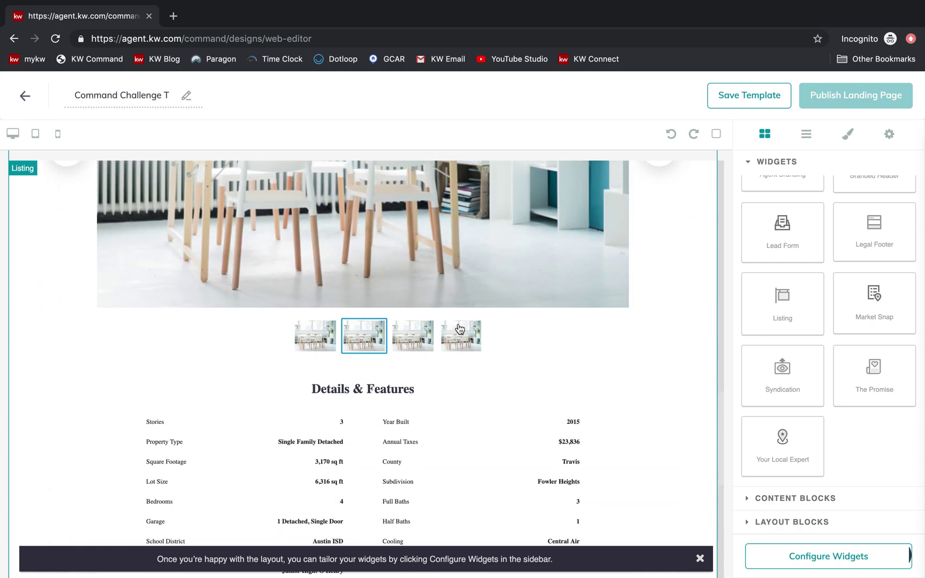
scroll(459, 329, down, 6)
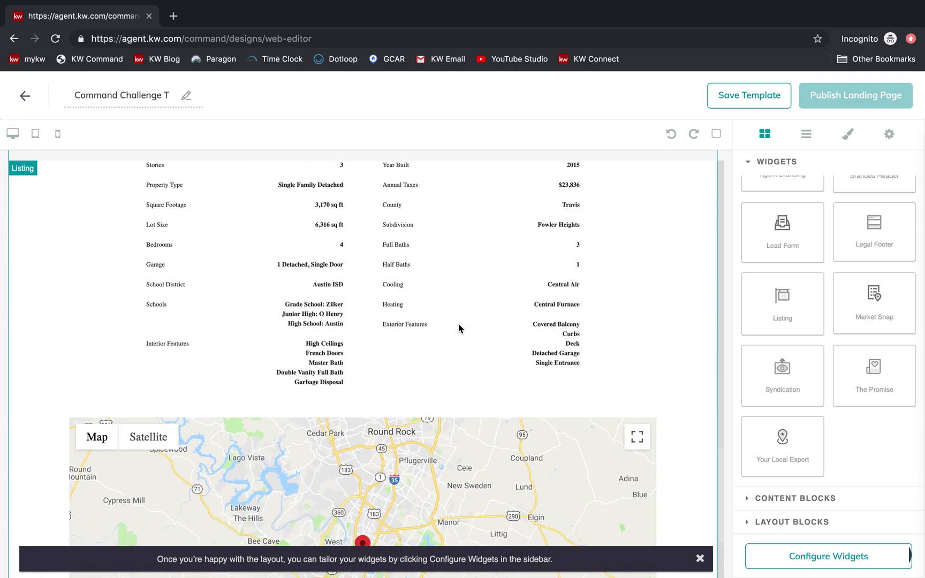
scroll(458, 328, down, 4)
scroll(458, 324, up, 14)
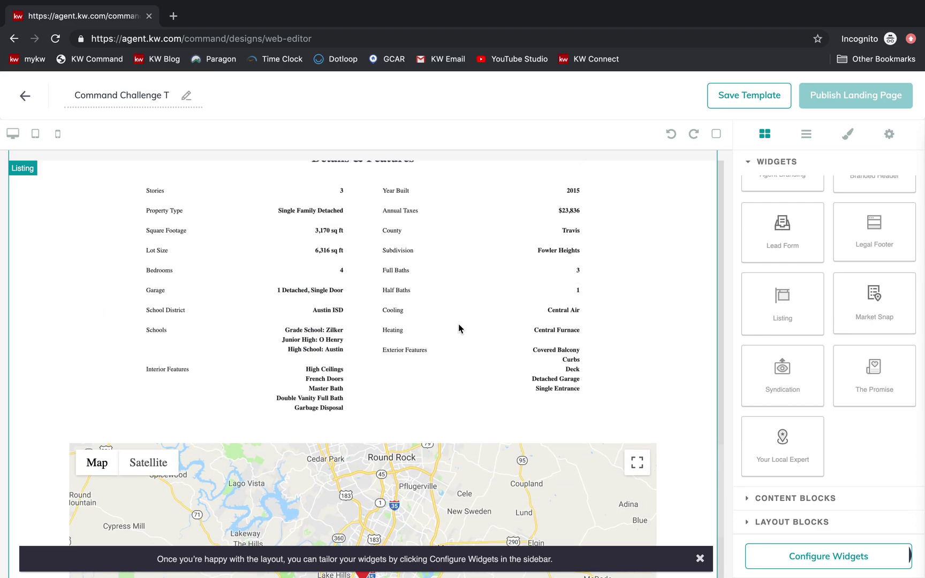
scroll(465, 327, up, 9)
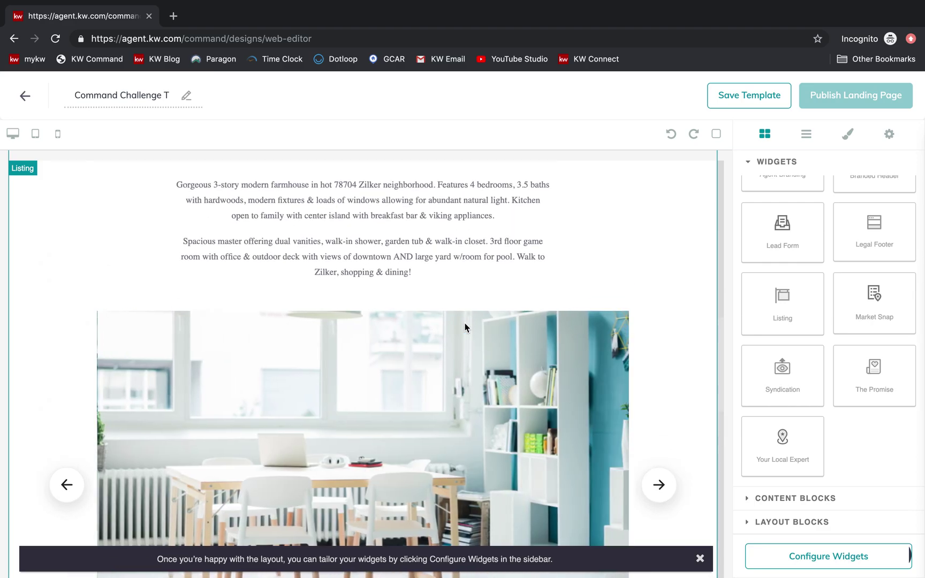
scroll(723, 242, up, 5)
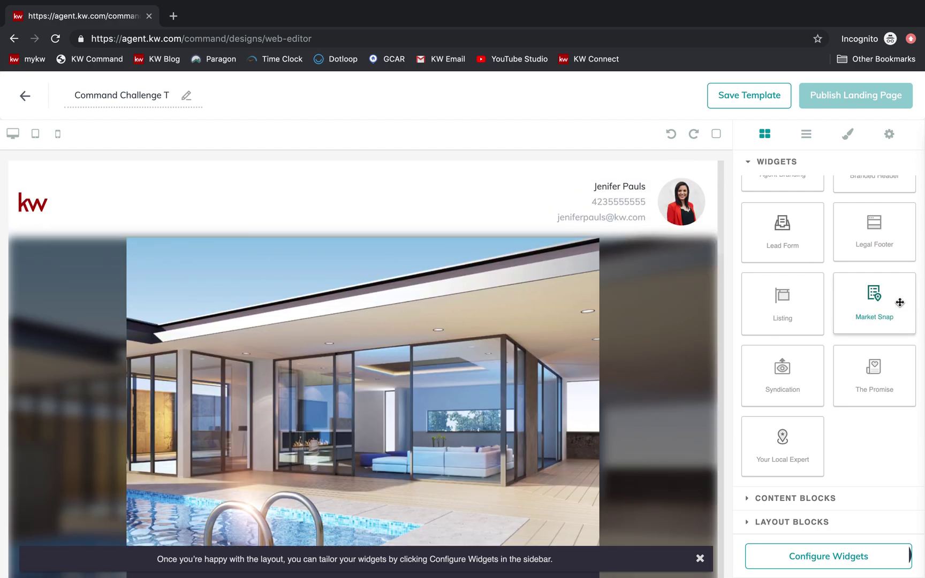
- Add a Market Snap block below the header and scroll to review it
drag(900, 302, 556, 304)
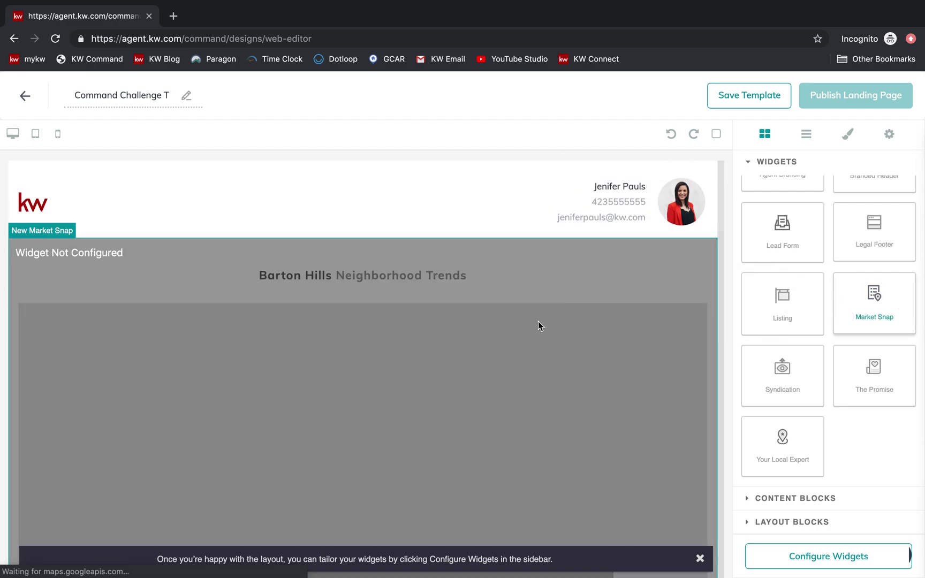
scroll(491, 402, down, 5)
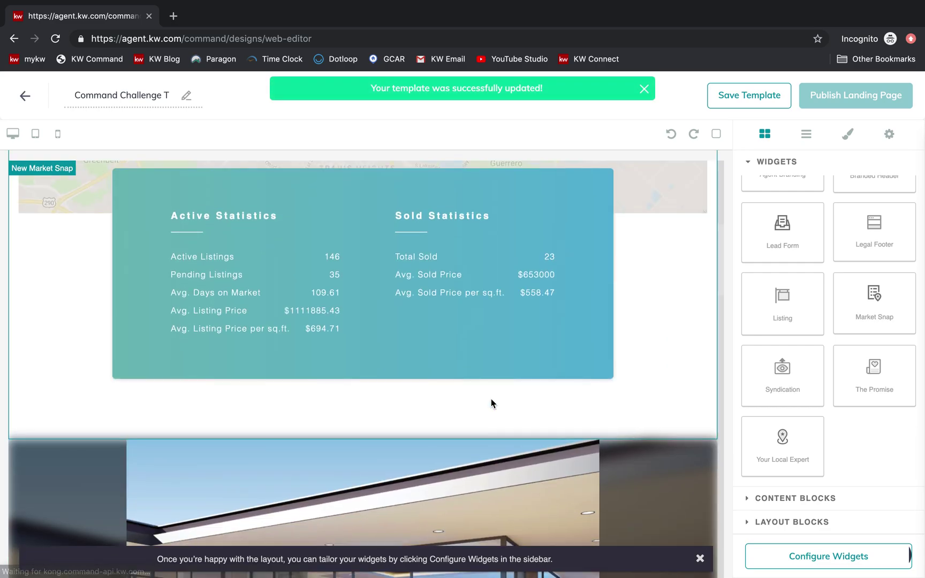
scroll(363, 392, up, 5)
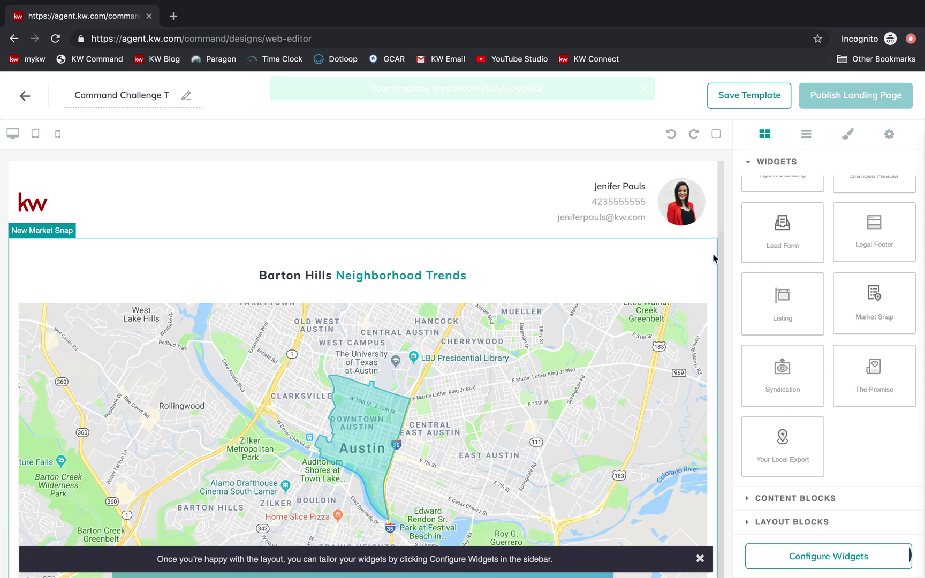
scroll(702, 256, down, 5)
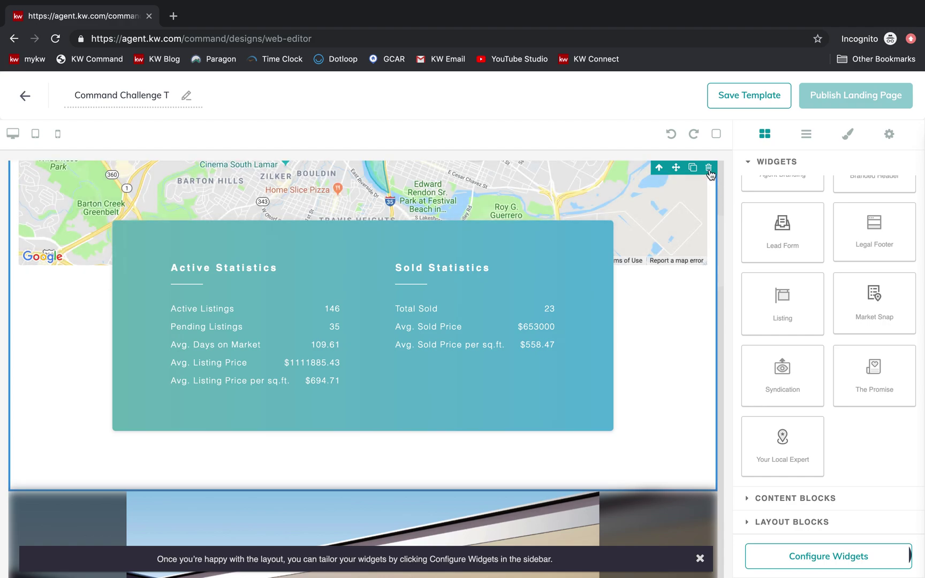
scroll(696, 203, up, 2)
scroll(696, 204, up, 1)
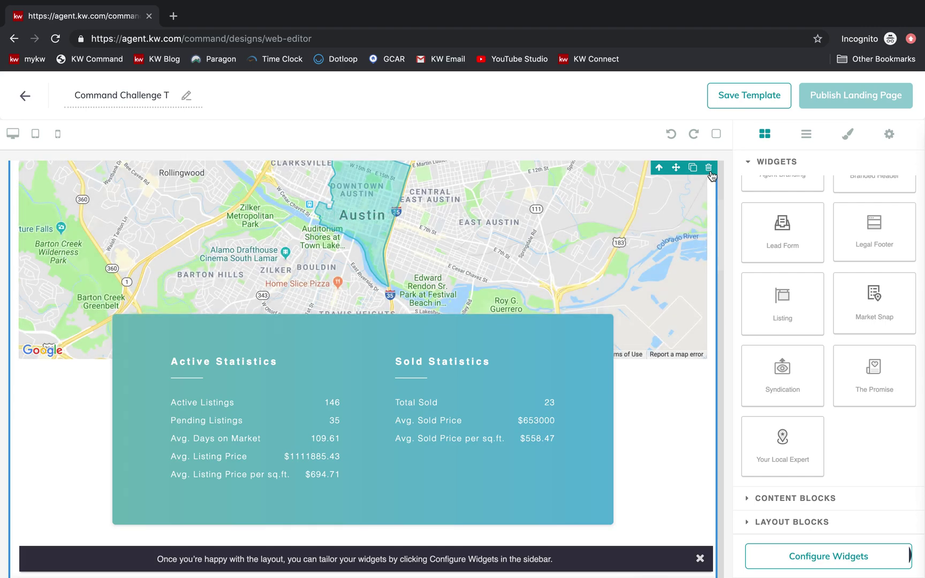
- Delete the Austin map and market statistics block, leaving the listing under the header
click(709, 169)
scroll(651, 271, up, 2)
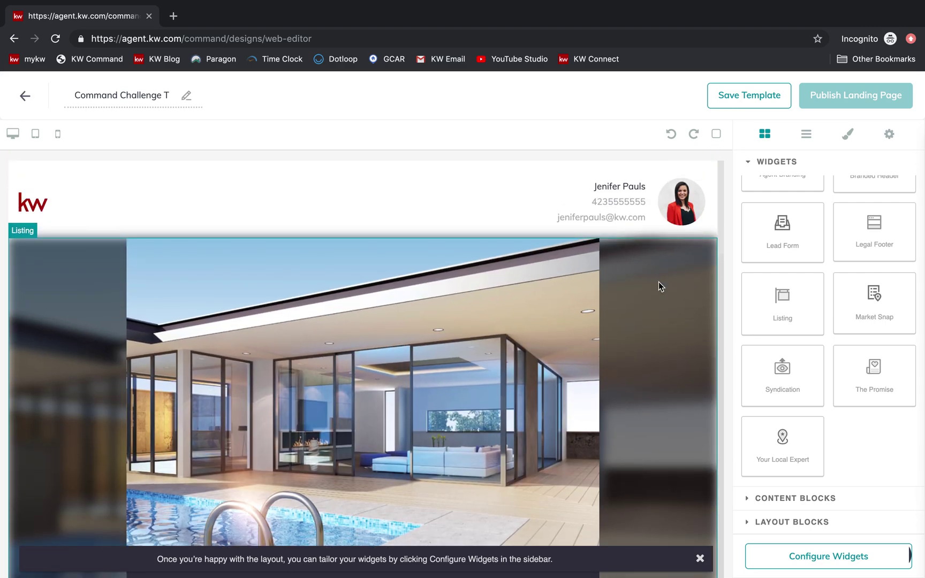
scroll(531, 383, down, 5)
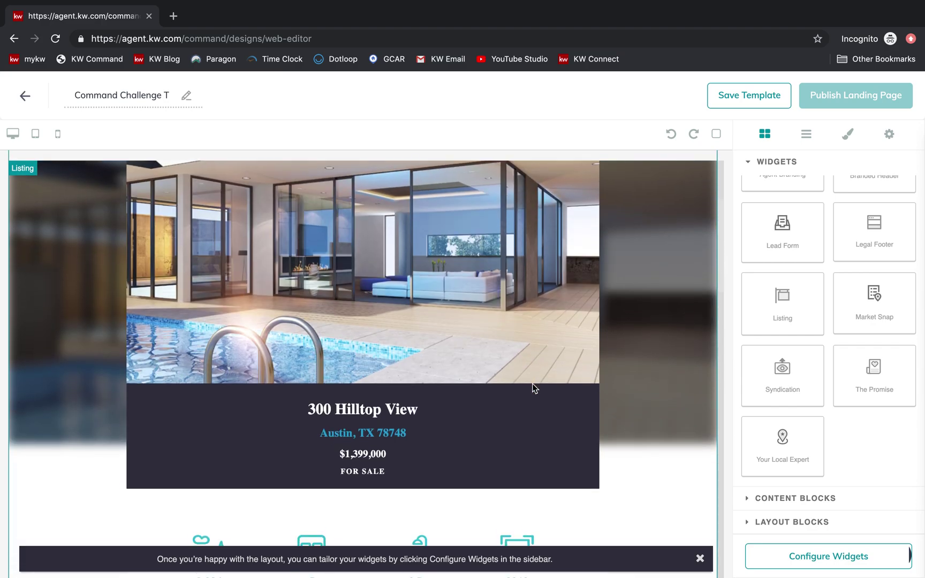
scroll(531, 383, down, 15)
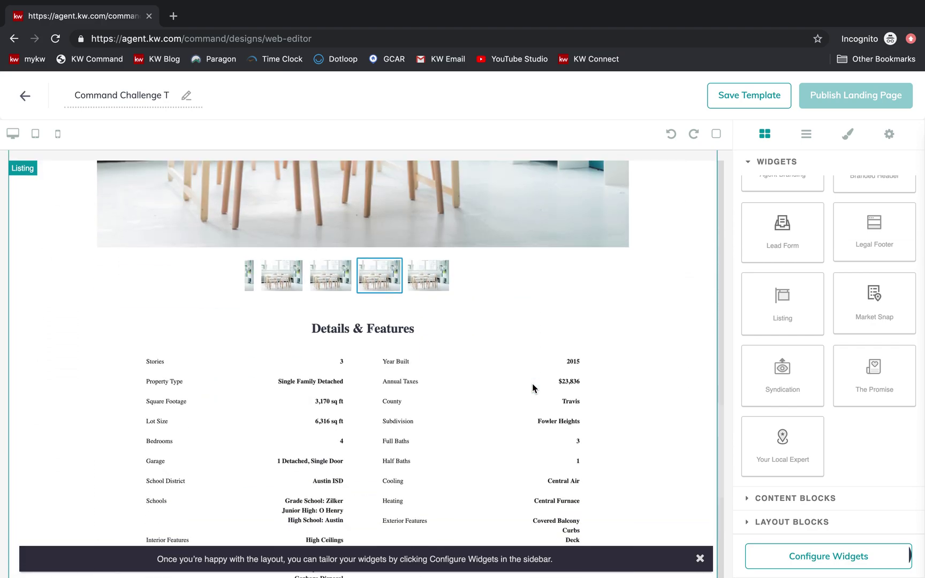
scroll(532, 383, down, 10)
- Drop a Lead Form widget onto the page below the listing map
drag(782, 249, 543, 470)
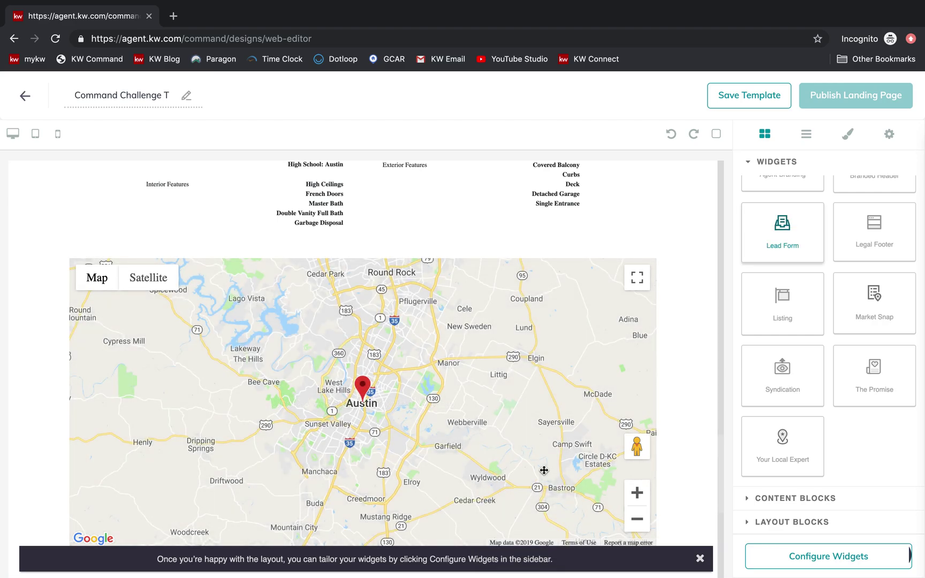
scroll(669, 391, down, 7)
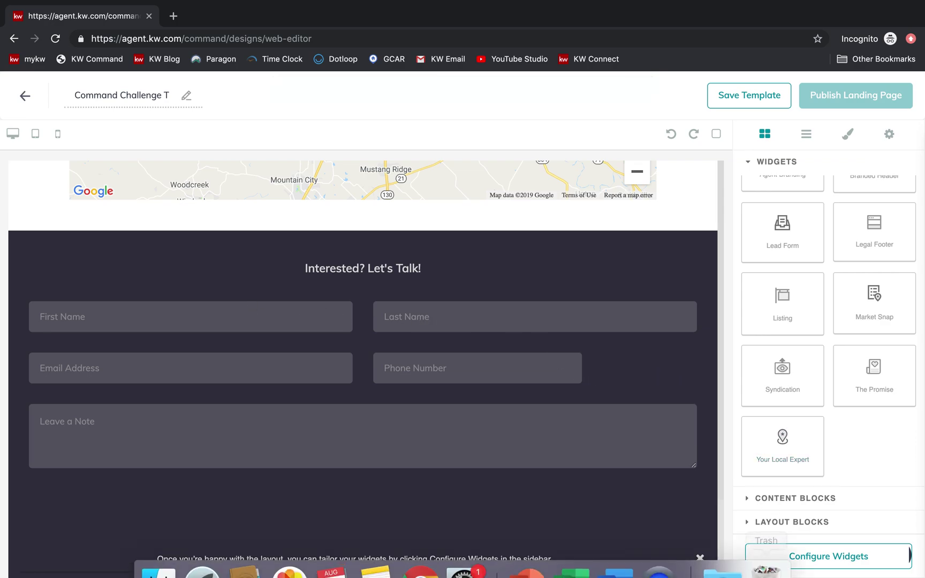
- Give the Branded Header the title '123 Main Street Open House'
click(854, 565)
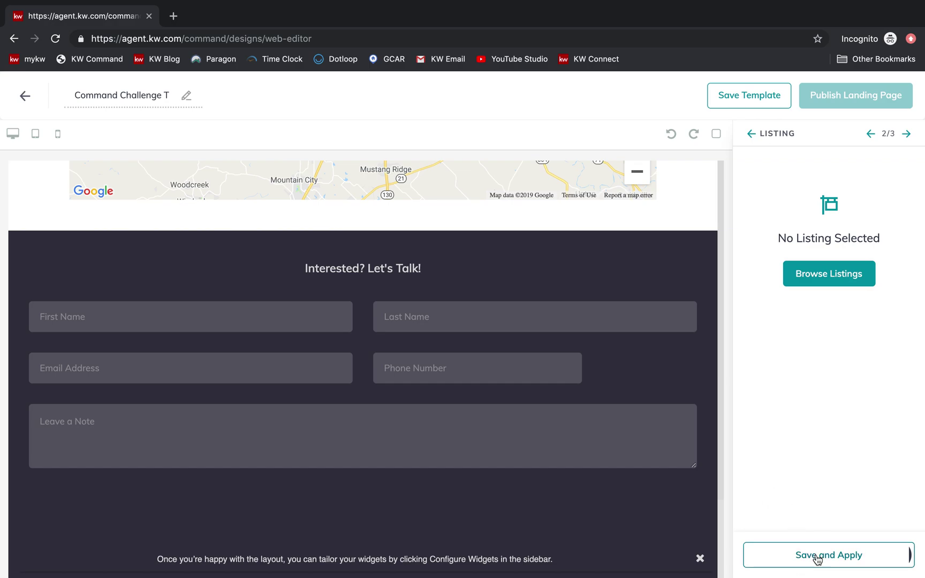
click(871, 134)
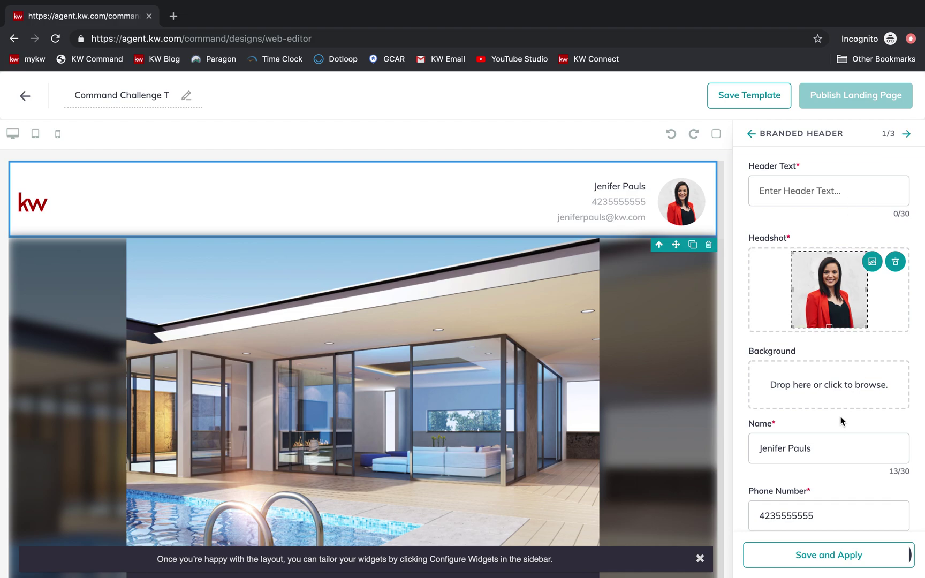
click(833, 401)
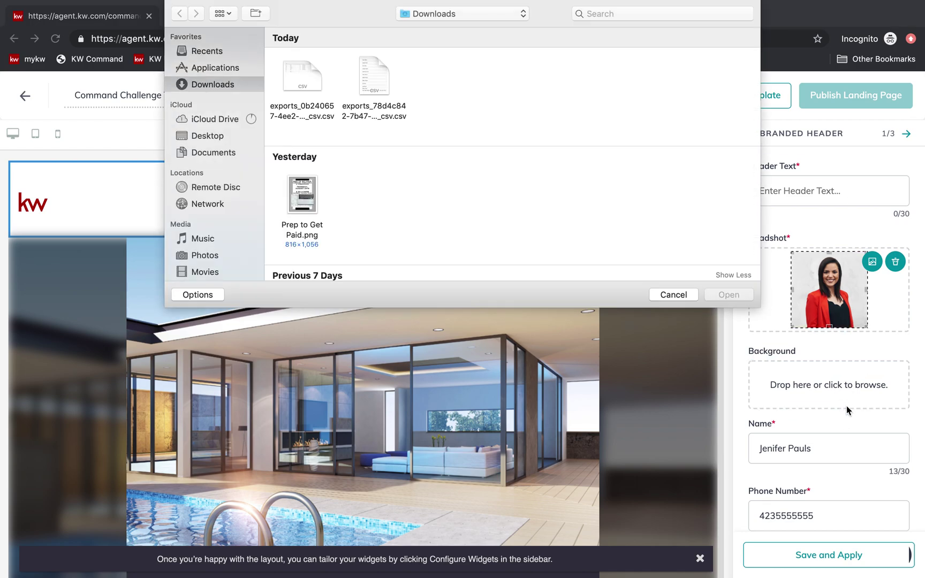
click(673, 294)
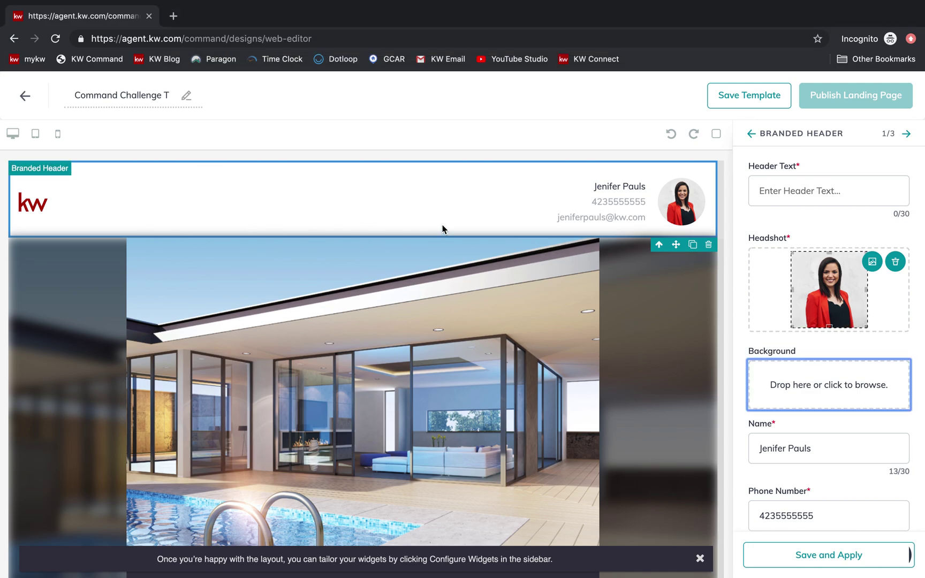
click(763, 192)
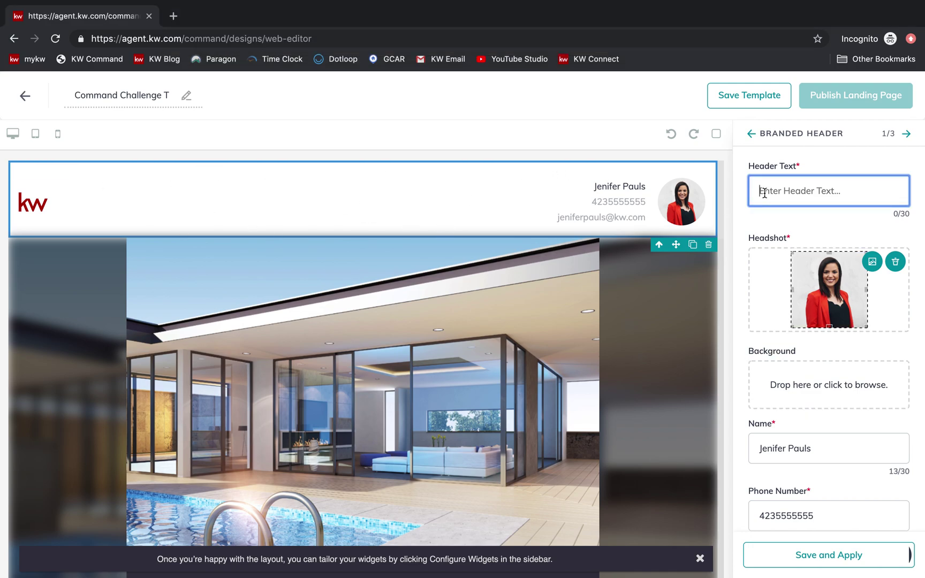
text(123 Main Street Open House)
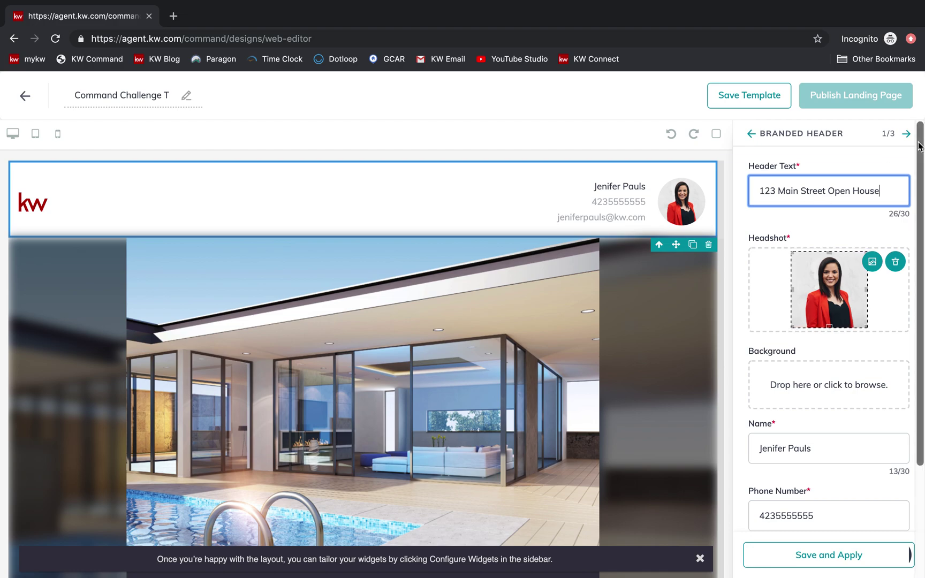
- Format the agent's phone number with hyphens and apply the header changes
scroll(823, 325, down, 1)
scroll(823, 324, down, 5)
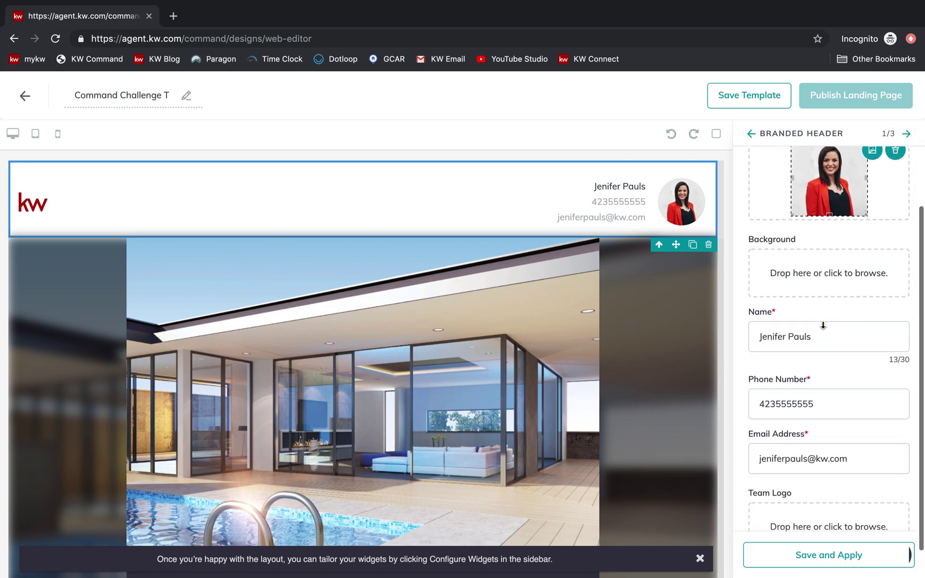
click(777, 369)
text(-)
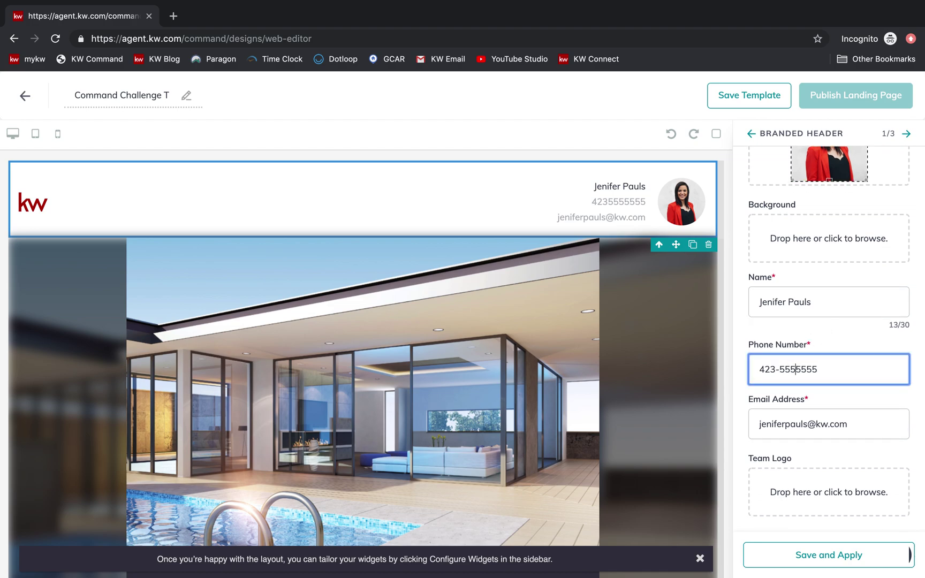
key(Right)
key(Right)
key(Right)
text(-)
click(752, 556)
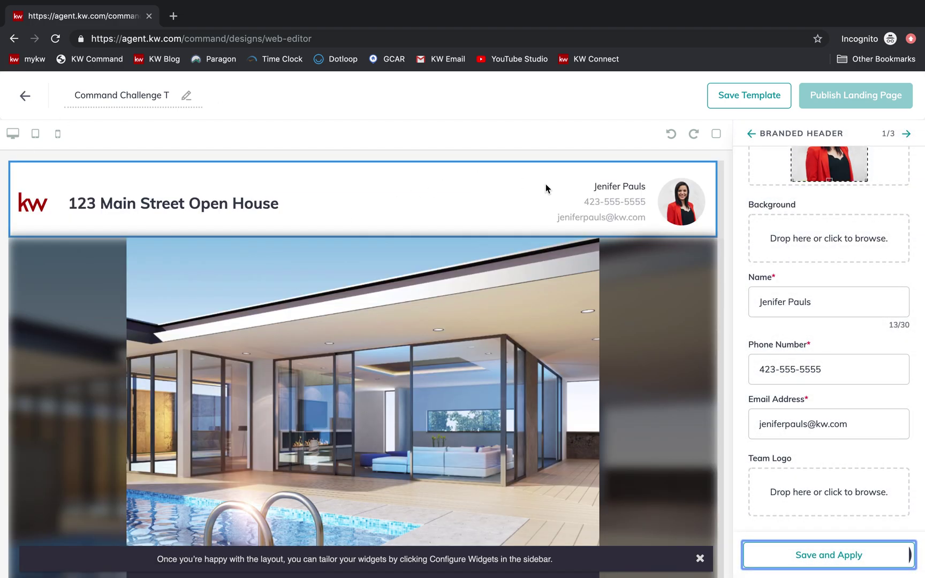
click(907, 135)
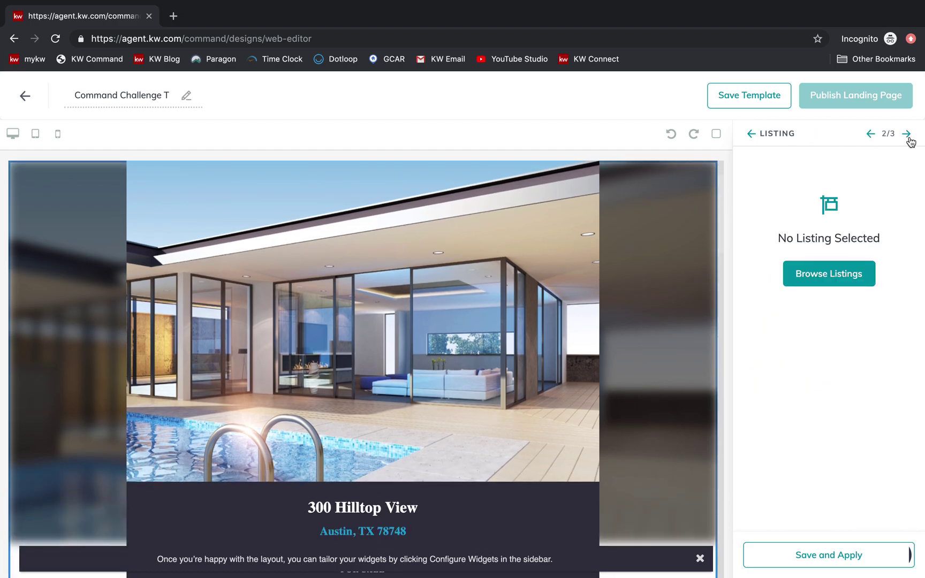
click(852, 275)
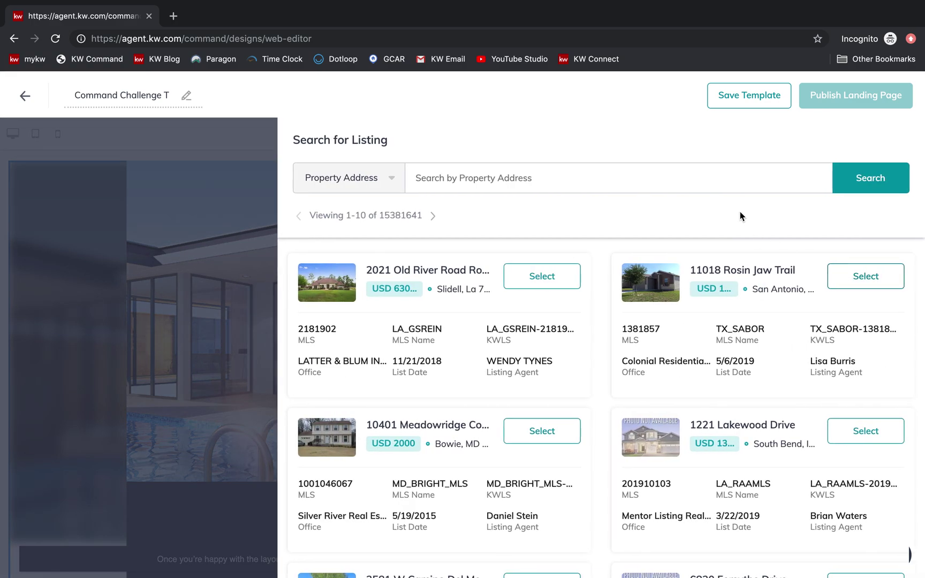
click(748, 183)
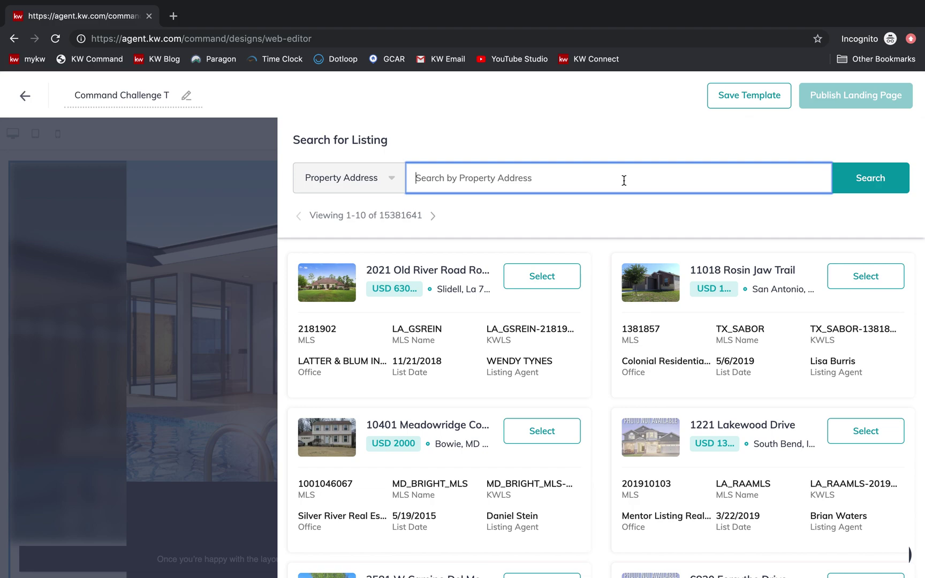
click(535, 285)
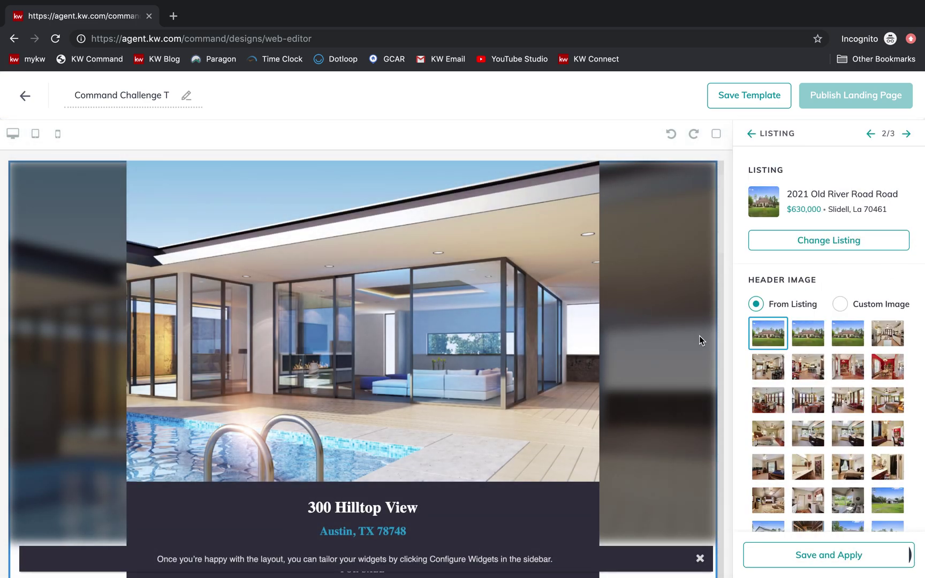
scroll(836, 471, down, 2)
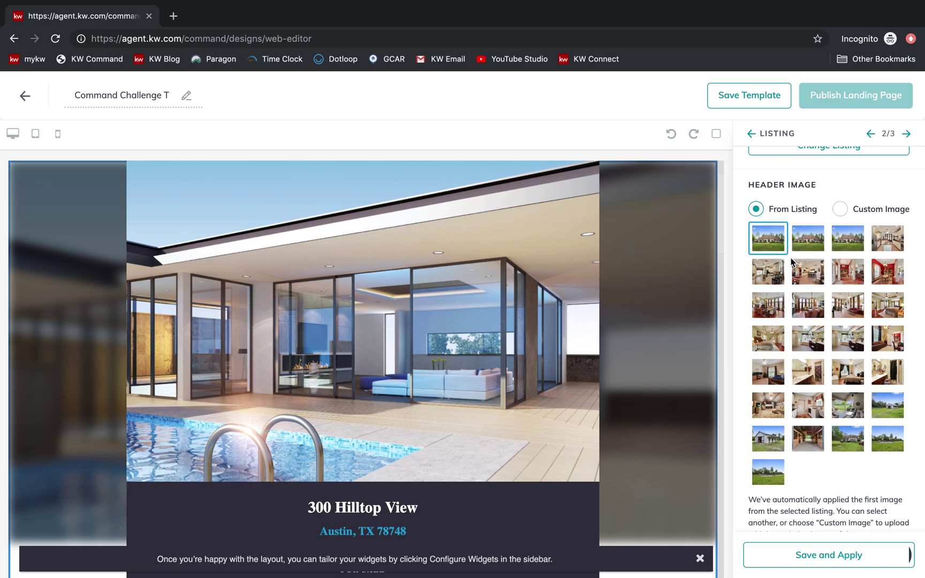
scroll(790, 263, down, 1)
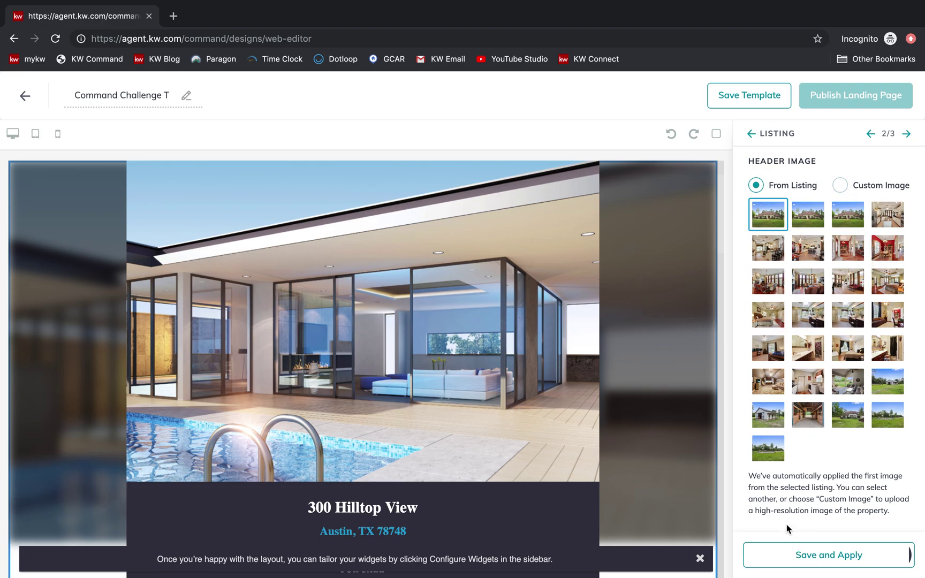
click(789, 566)
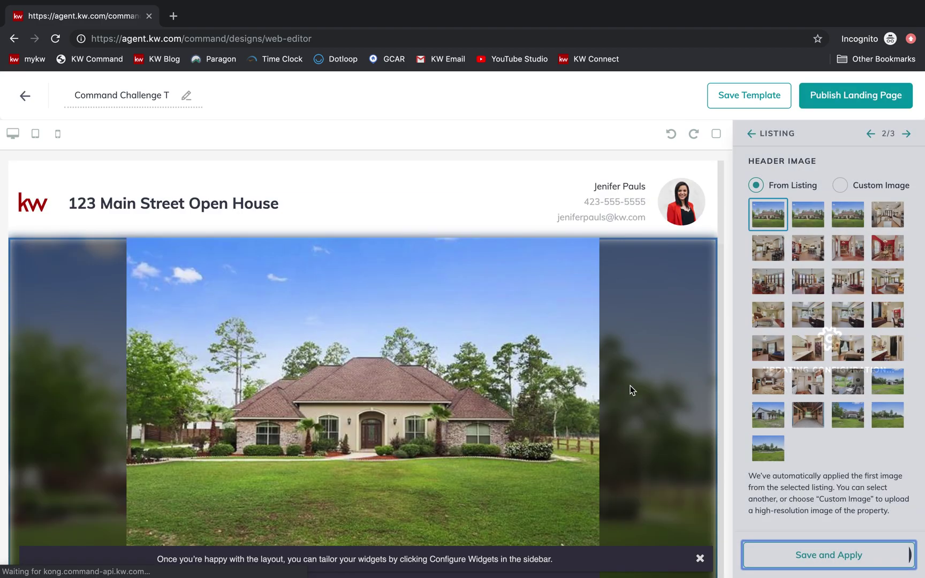
scroll(630, 389, down, 1)
scroll(435, 343, down, 3)
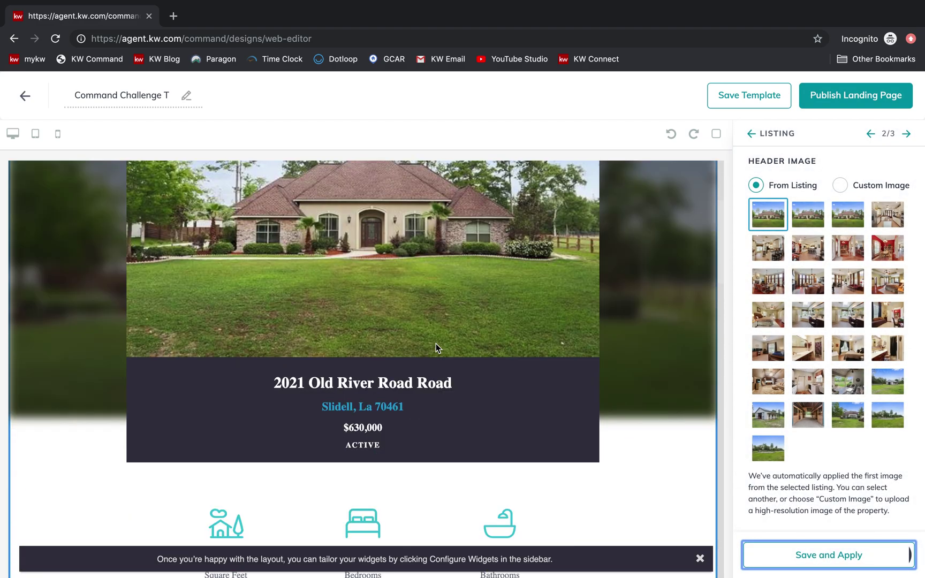
scroll(401, 386, down, 5)
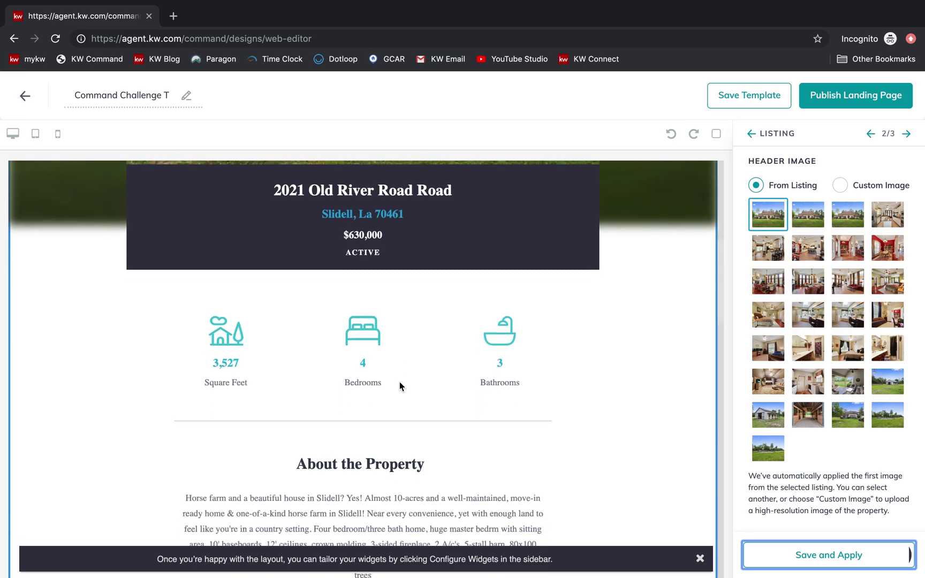
scroll(399, 382, down, 7)
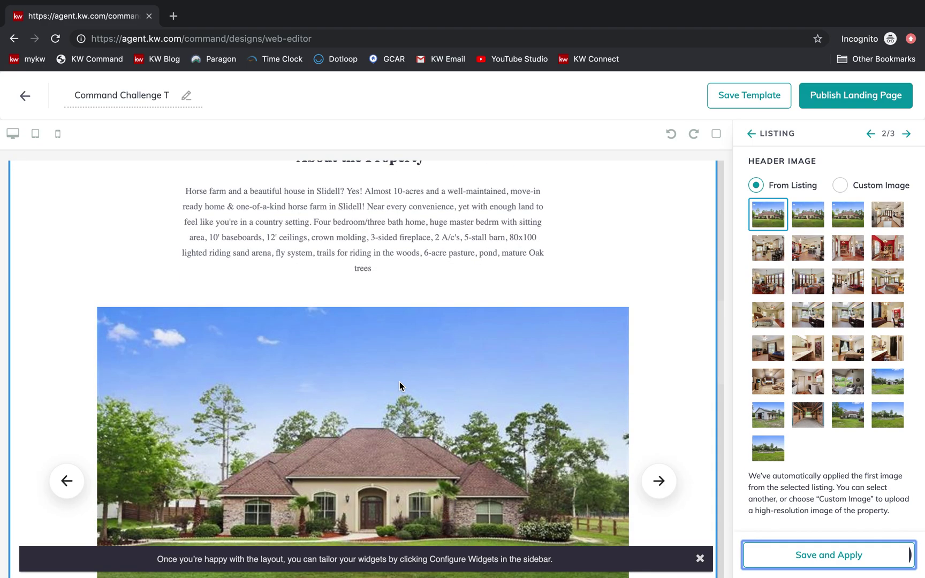
scroll(400, 382, down, 2)
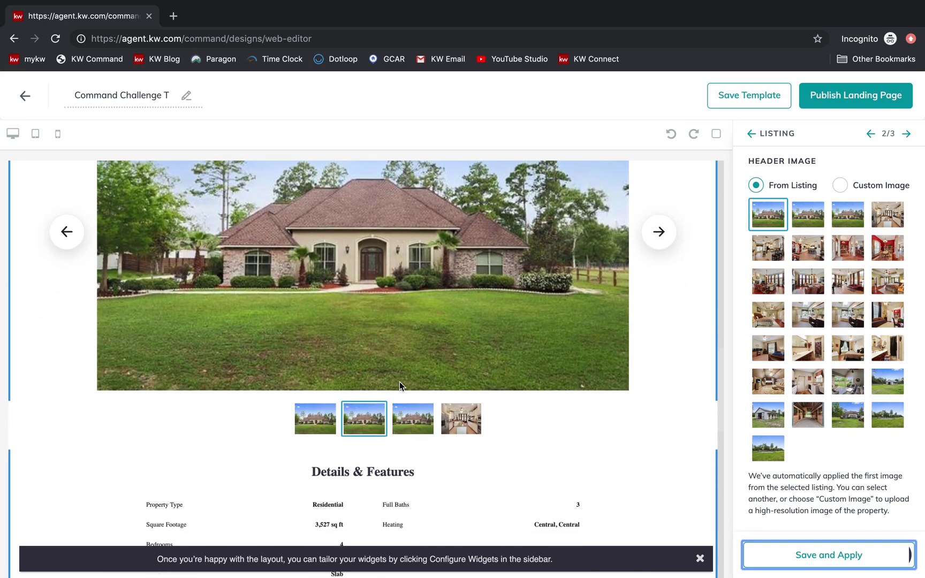
click(658, 243)
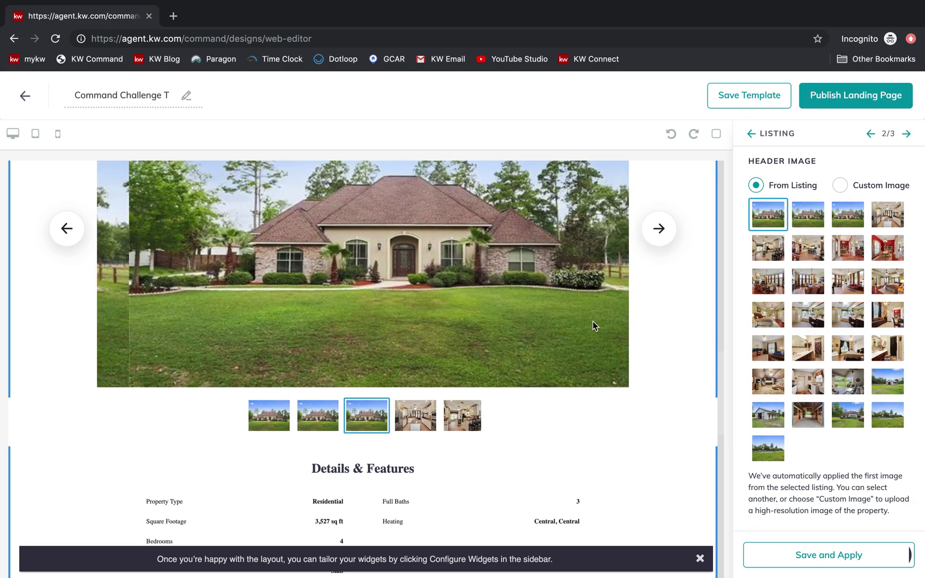
scroll(556, 380, down, 3)
scroll(556, 379, down, 6)
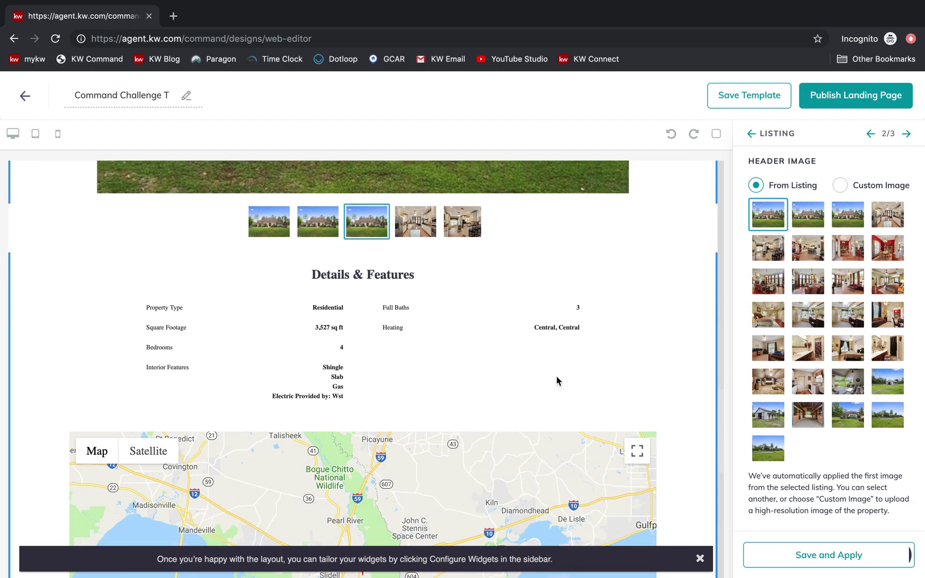
scroll(557, 376, down, 5)
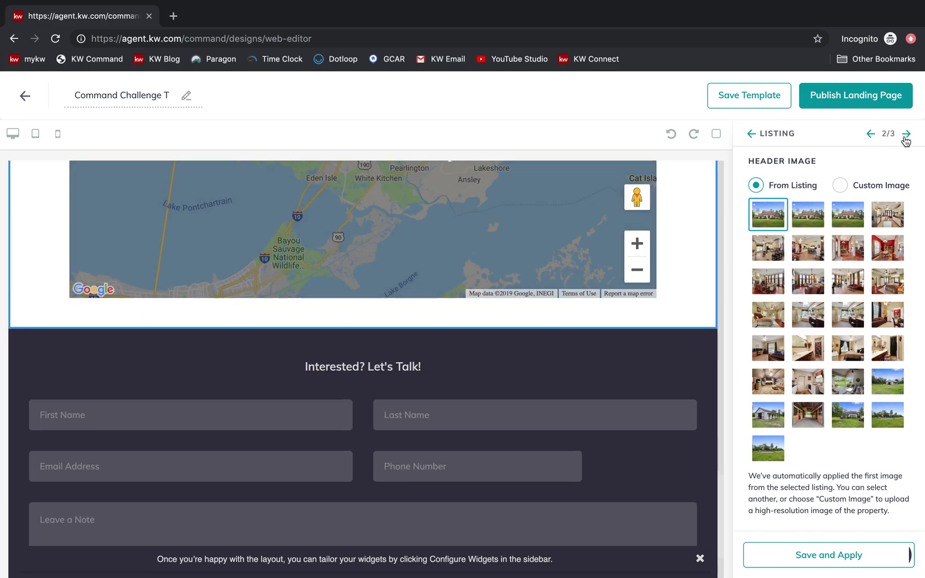
- Replace the lead form's header text with 'Sign In Here!' and apply it
click(905, 135)
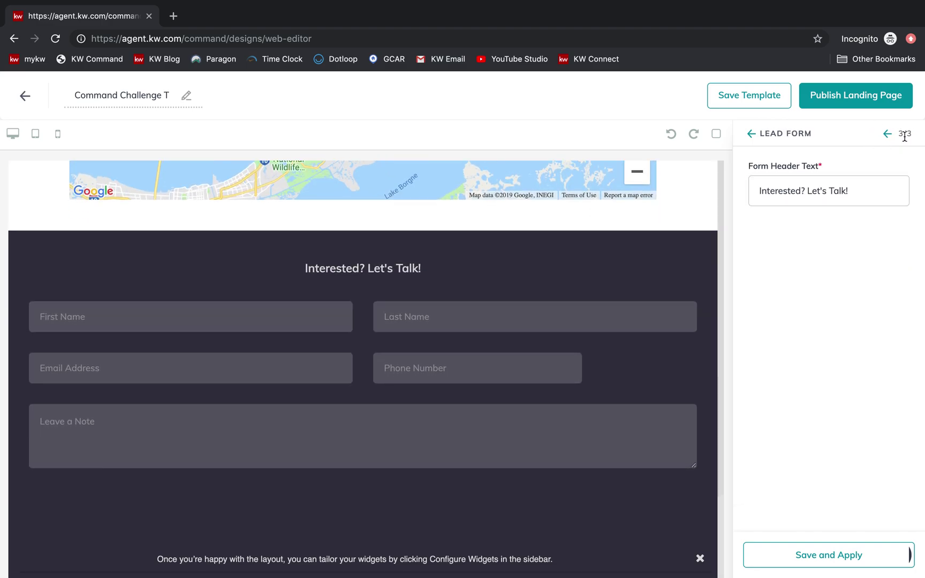
click(860, 203)
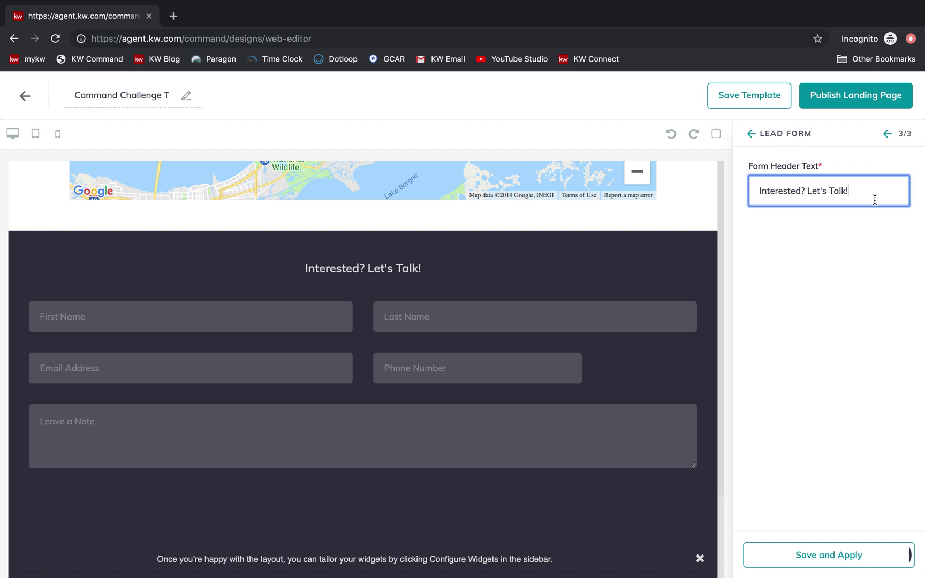
key(super+a)
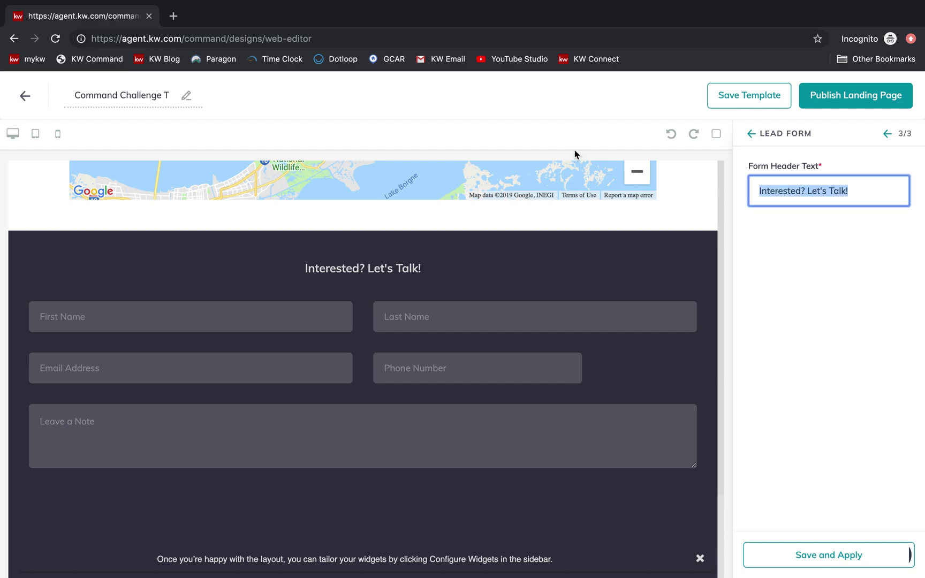
text(Sign In Hee)
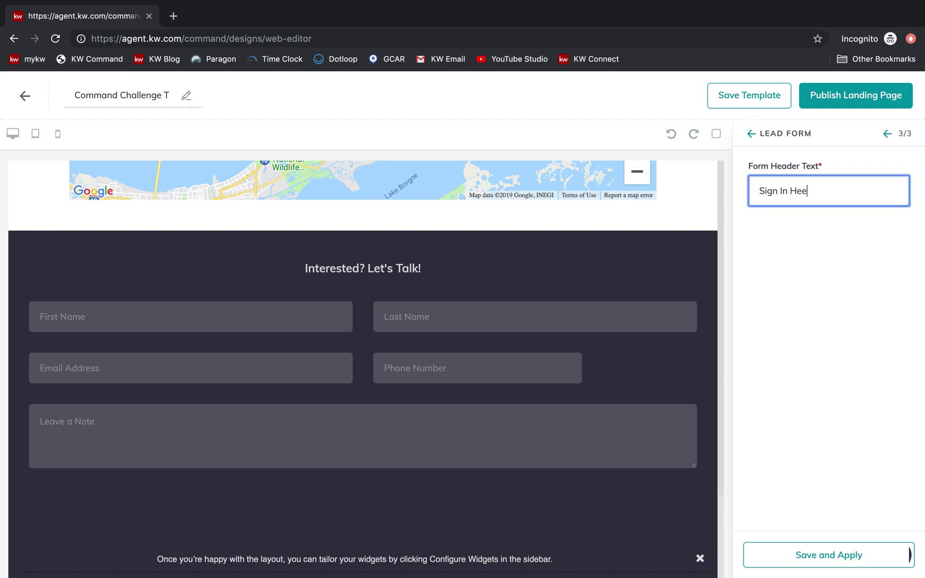
text(e!)
click(791, 565)
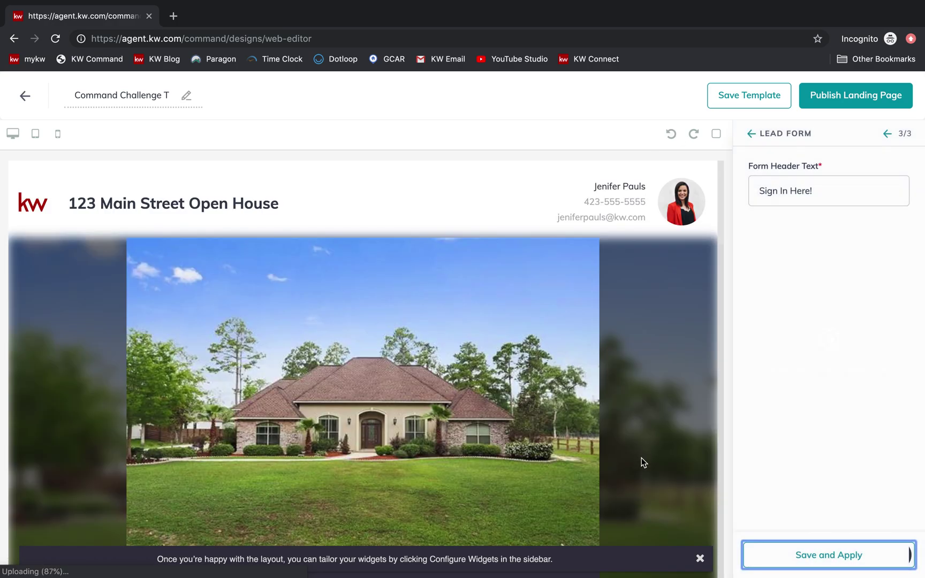
scroll(641, 457, down, 10)
scroll(642, 461, down, 15)
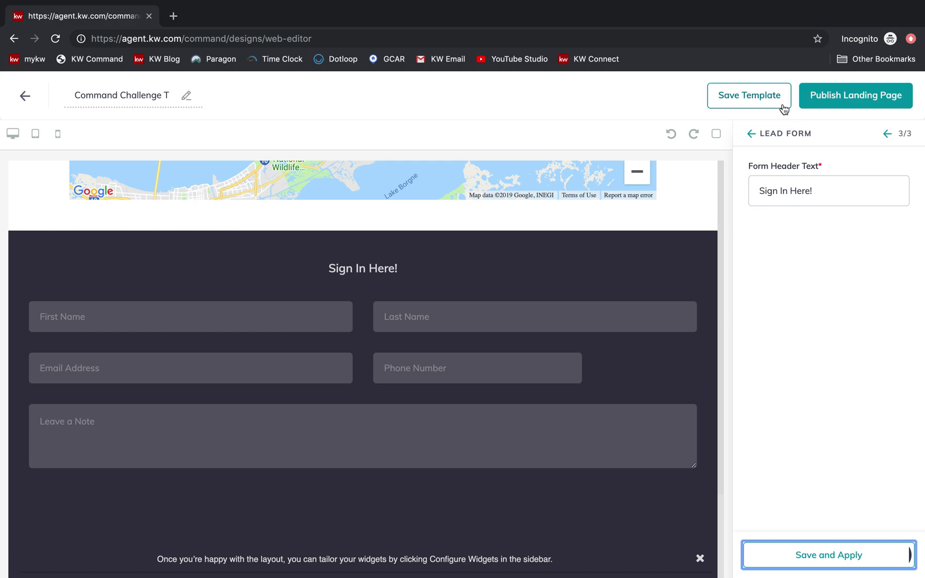
- Save the template, then publish Command Challenge Test as a live landing page
click(782, 106)
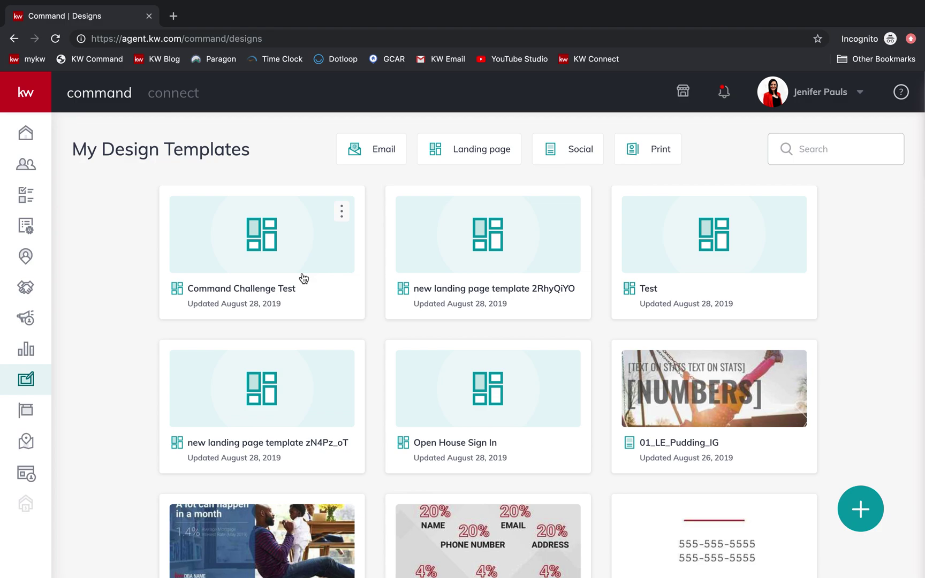
click(302, 275)
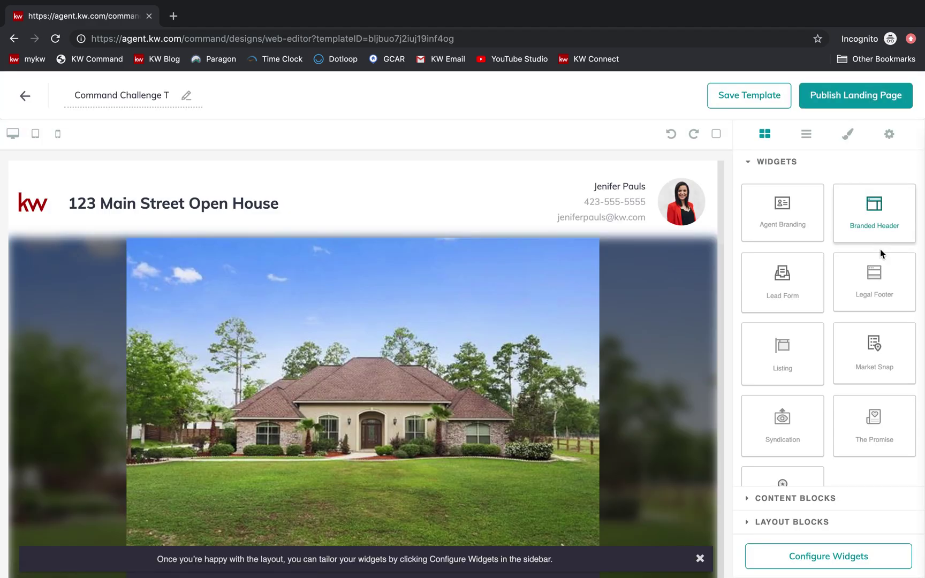
click(860, 101)
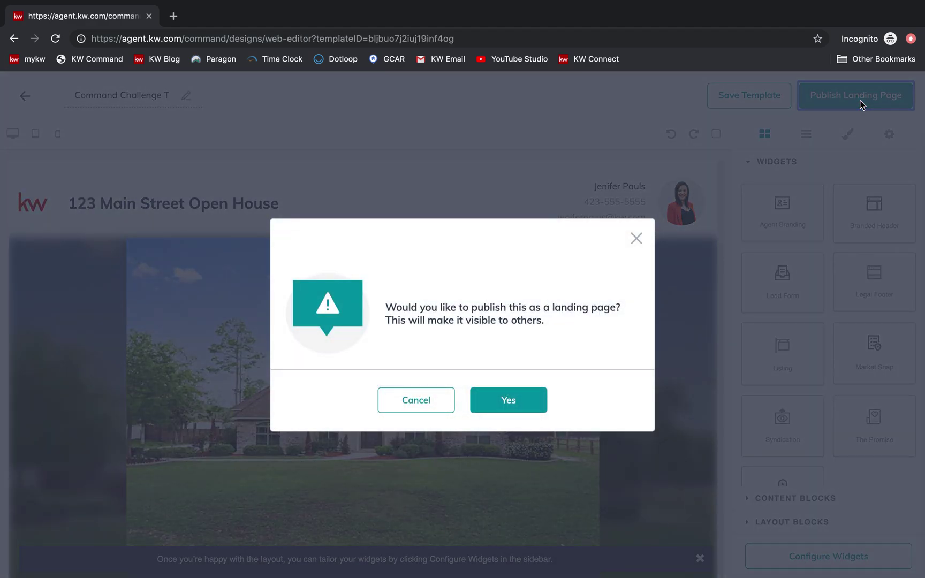
click(523, 404)
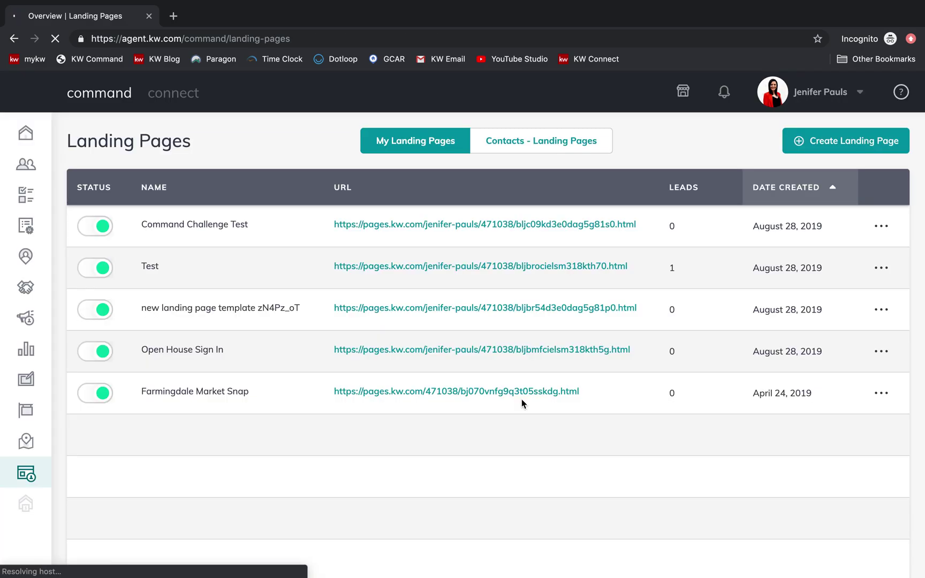
- Open the live Command Challenge Test page and scroll through its open house header and Slidell listing
click(587, 227)
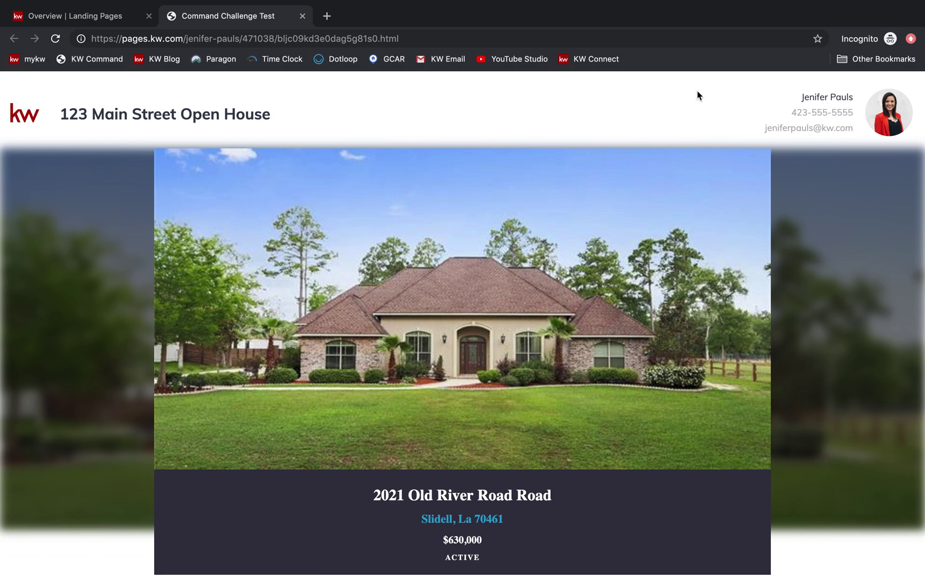
scroll(808, 211, down, 8)
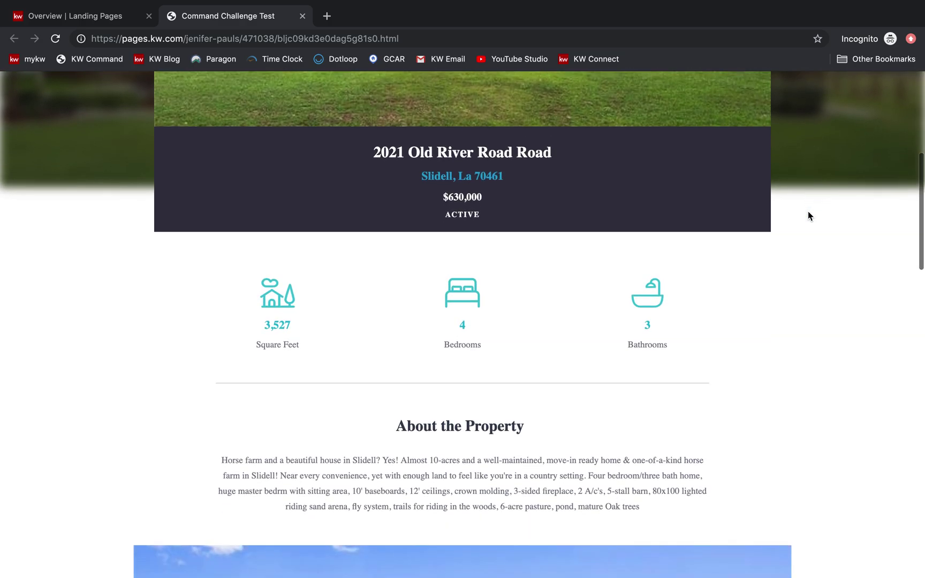
scroll(807, 212, down, 5)
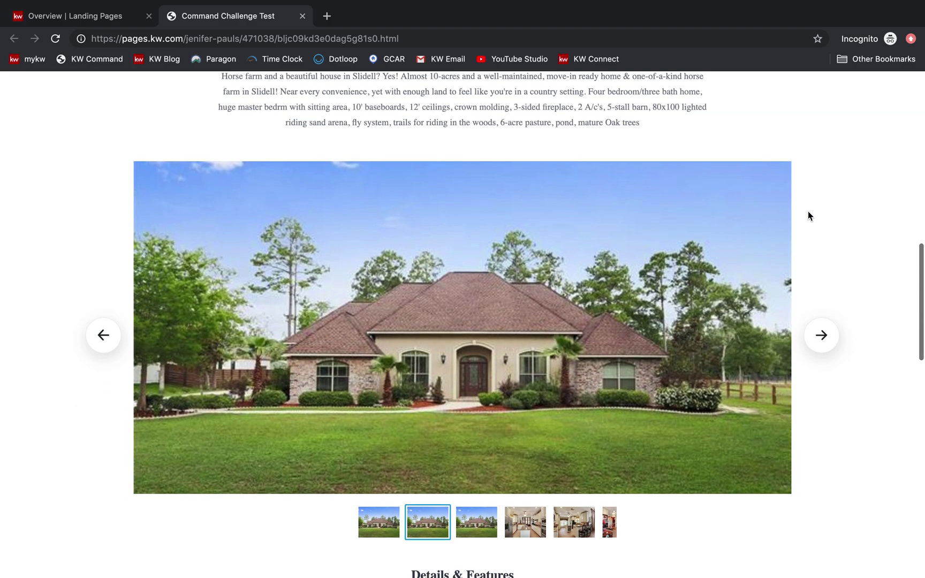
scroll(808, 212, down, 5)
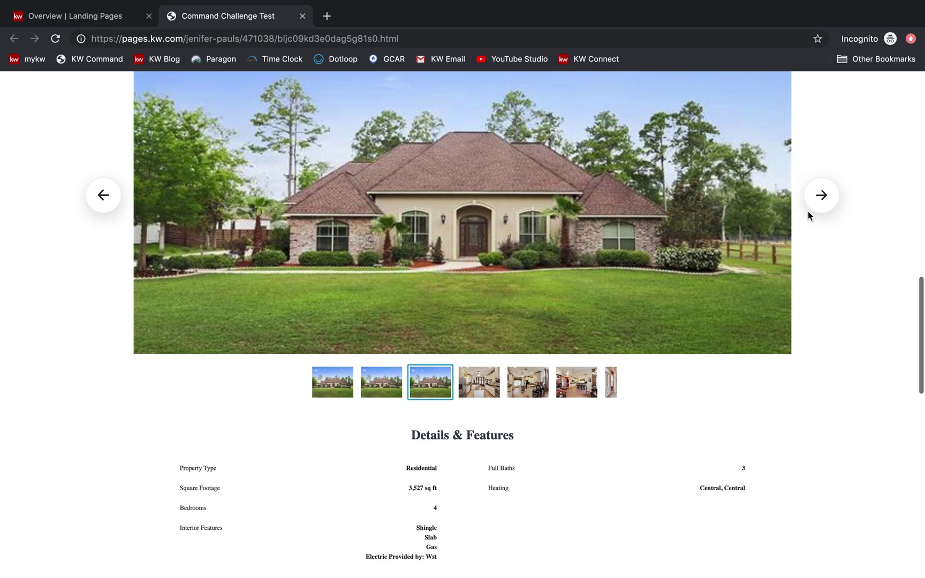
scroll(807, 214, down, 5)
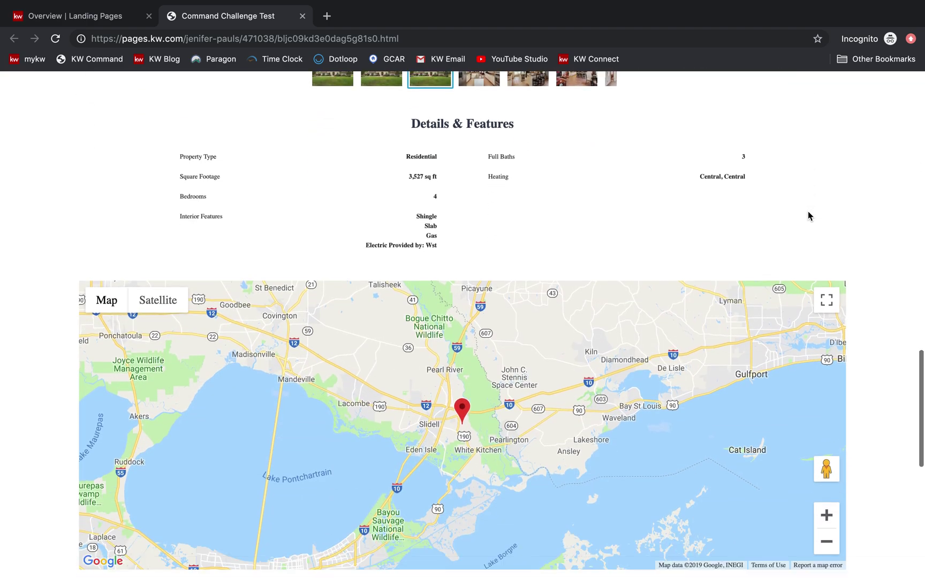
scroll(807, 214, down, 7)
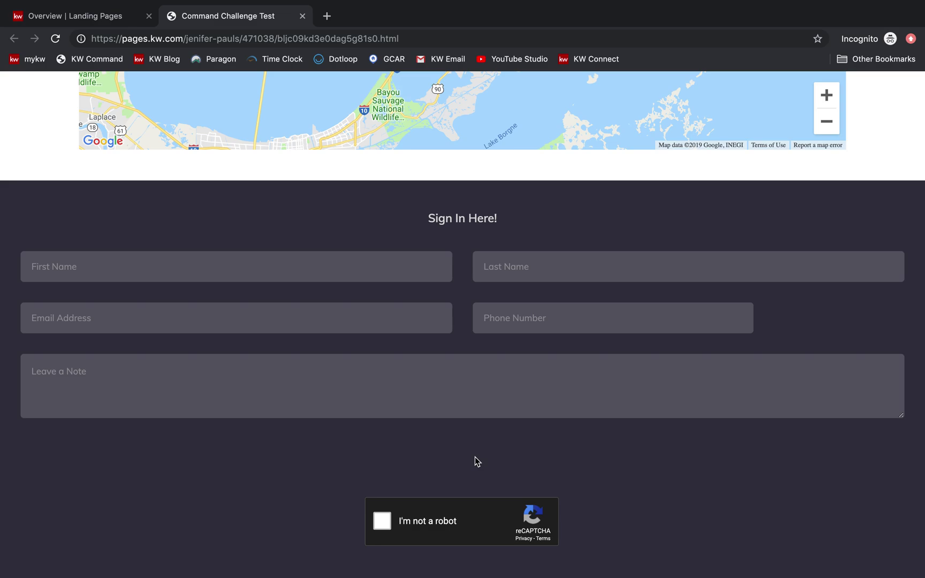
scroll(475, 458, up, 15)
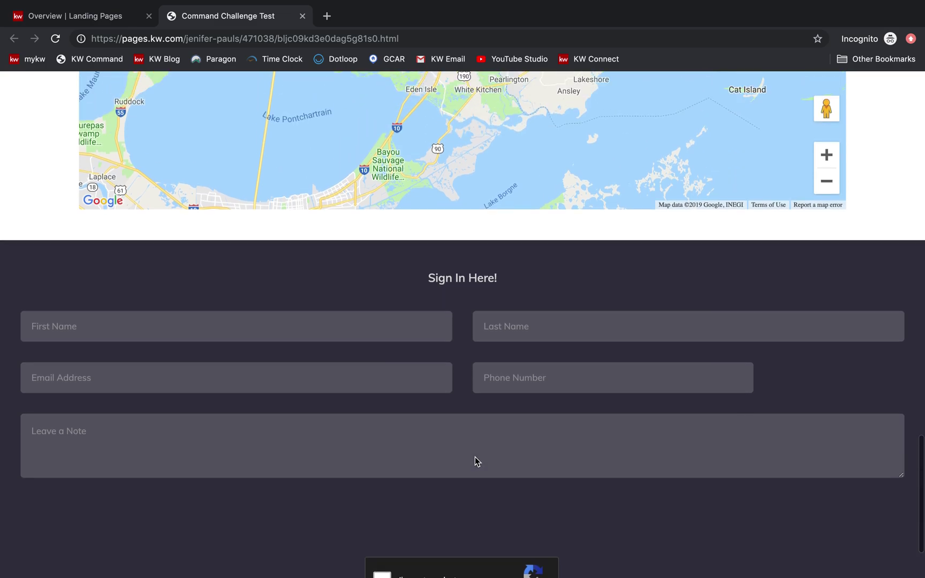
scroll(475, 461, up, 10)
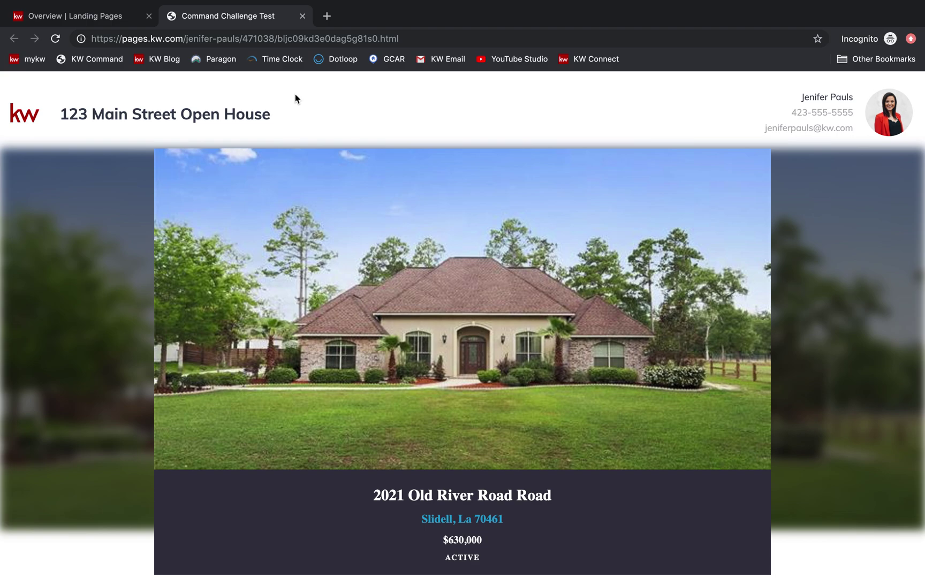
mouse_move(705, 5)
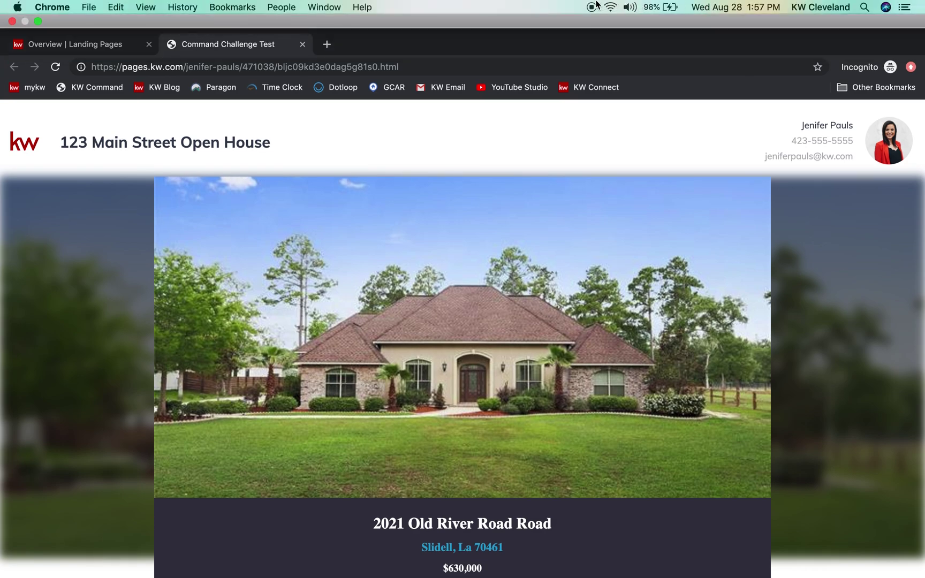